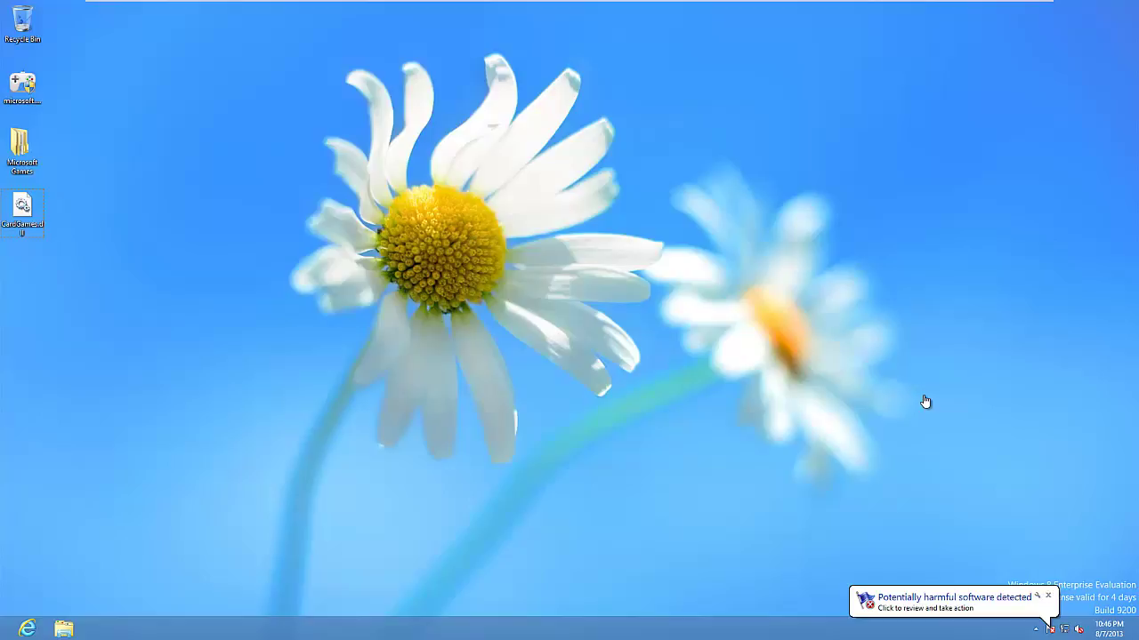
# Step: Close the Windows Defender 'Potentially harmful software detected' balloon on the Windows 8 desktop
pyautogui.click(1048, 597)
pyautogui.moveTo(588, 6)
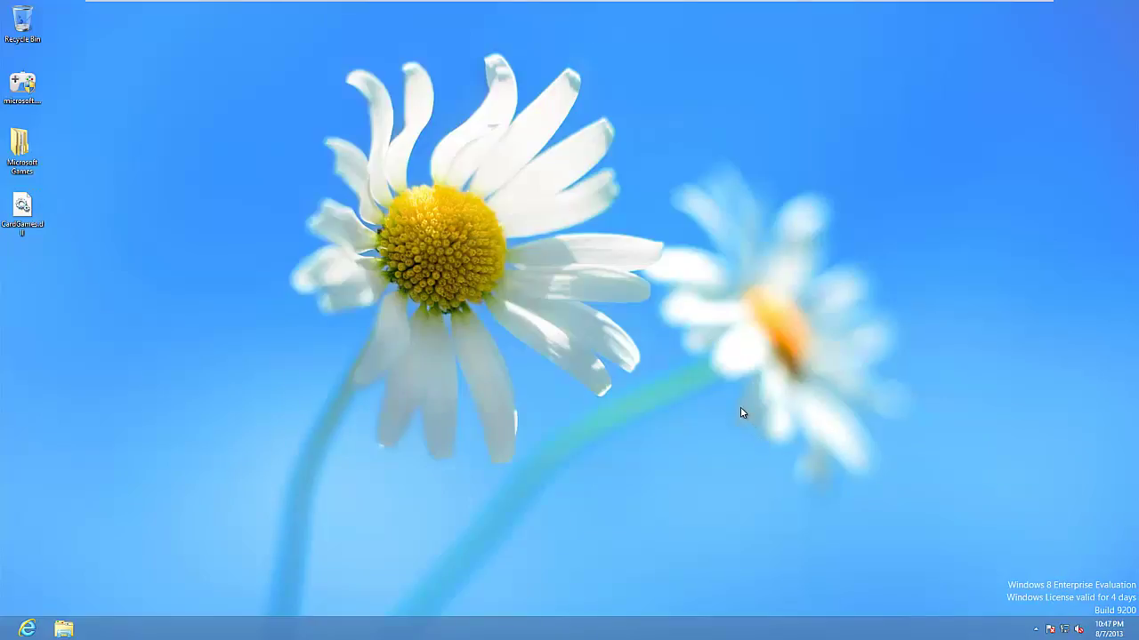
# Step: On the Windows 7 machine, open Explorer and browse into C:\Windows
pyautogui.moveTo(650, 5)
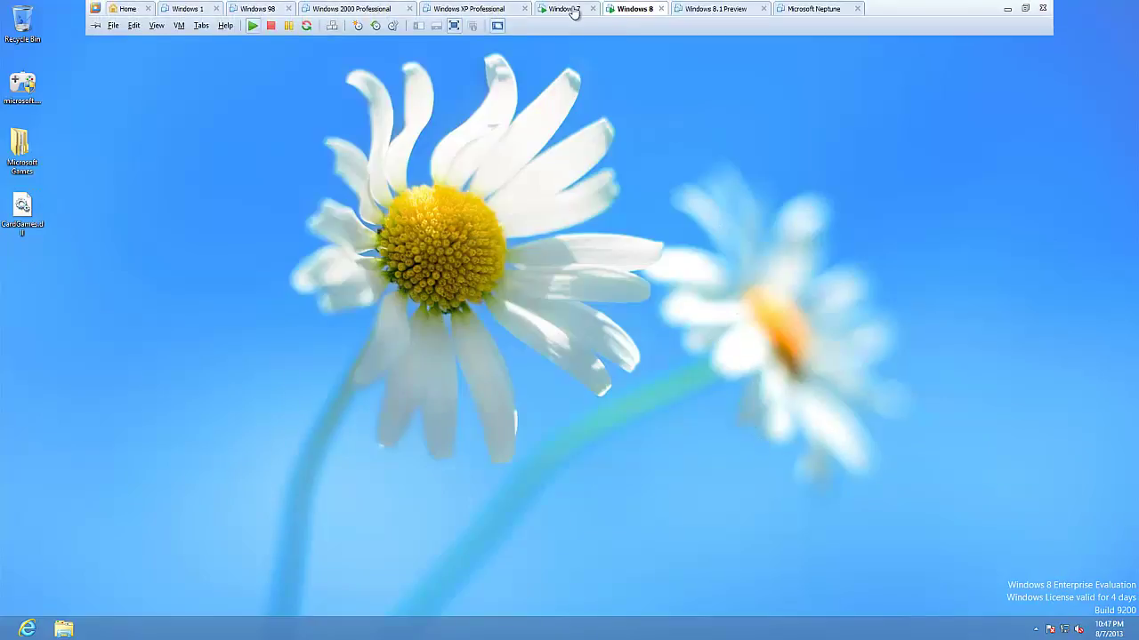
pyautogui.click(574, 10)
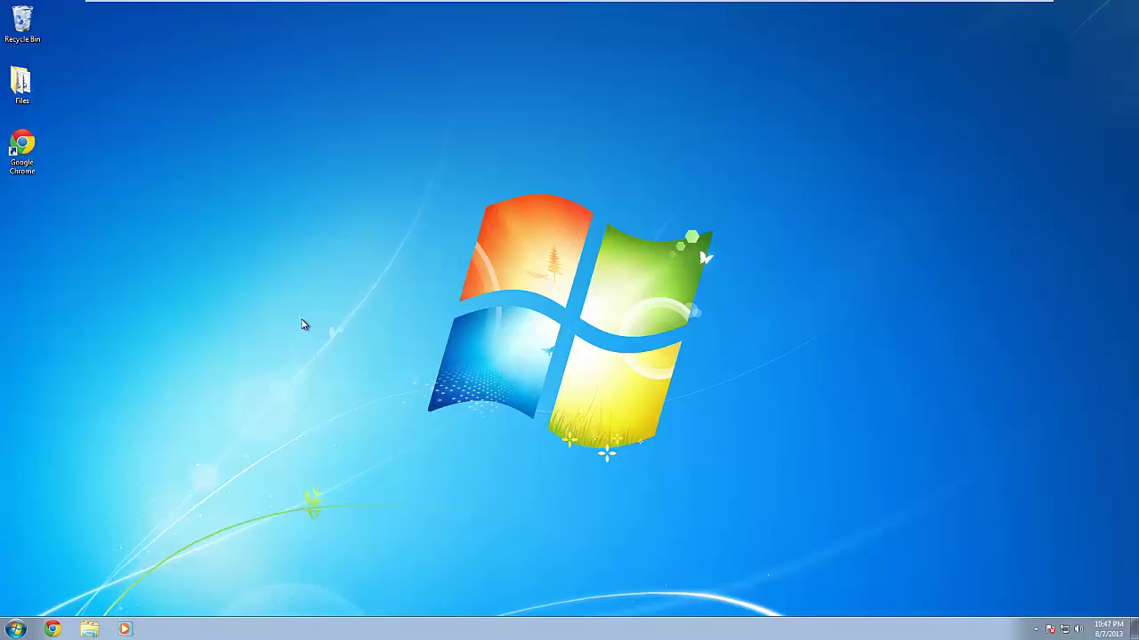
pyautogui.click(93, 629)
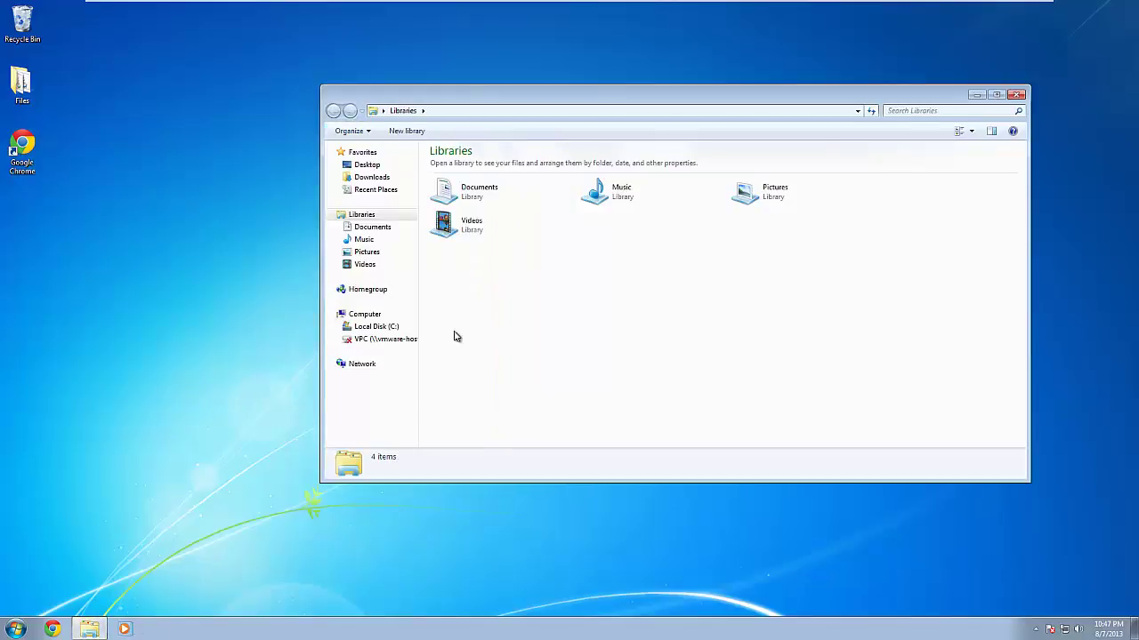
pyautogui.click(391, 327)
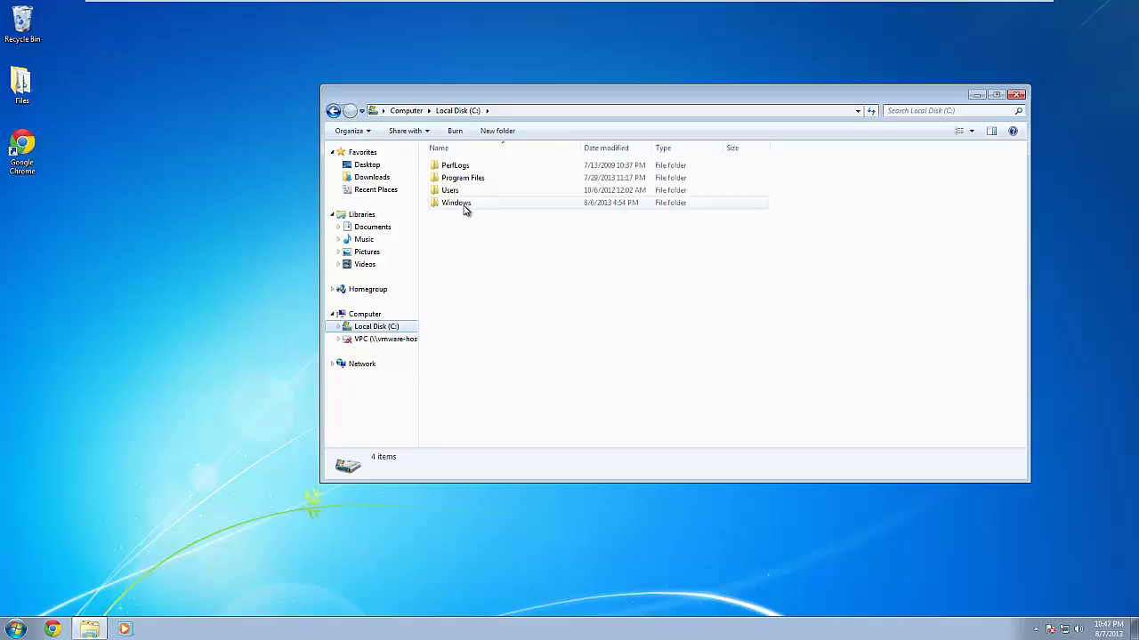
pyautogui.doubleClick(464, 209)
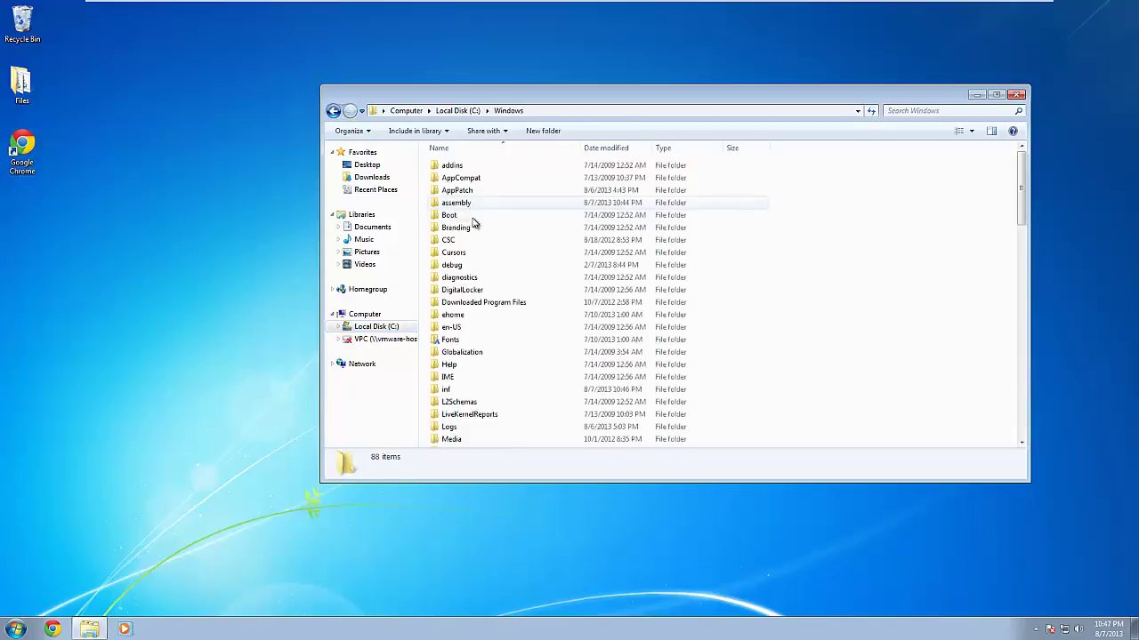
# Step: Go into System32 and select CardGames.dll
pyautogui.click(481, 229)
pyautogui.write('s ▸ System')
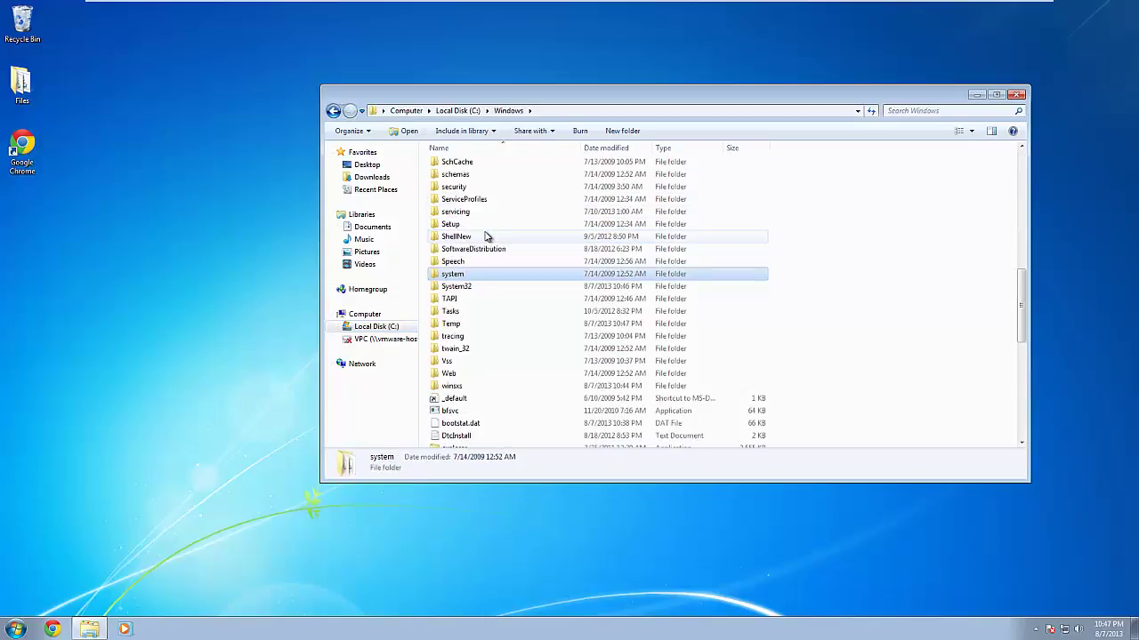
pyautogui.write('32')
pyautogui.press('Return')
pyautogui.write('cab')
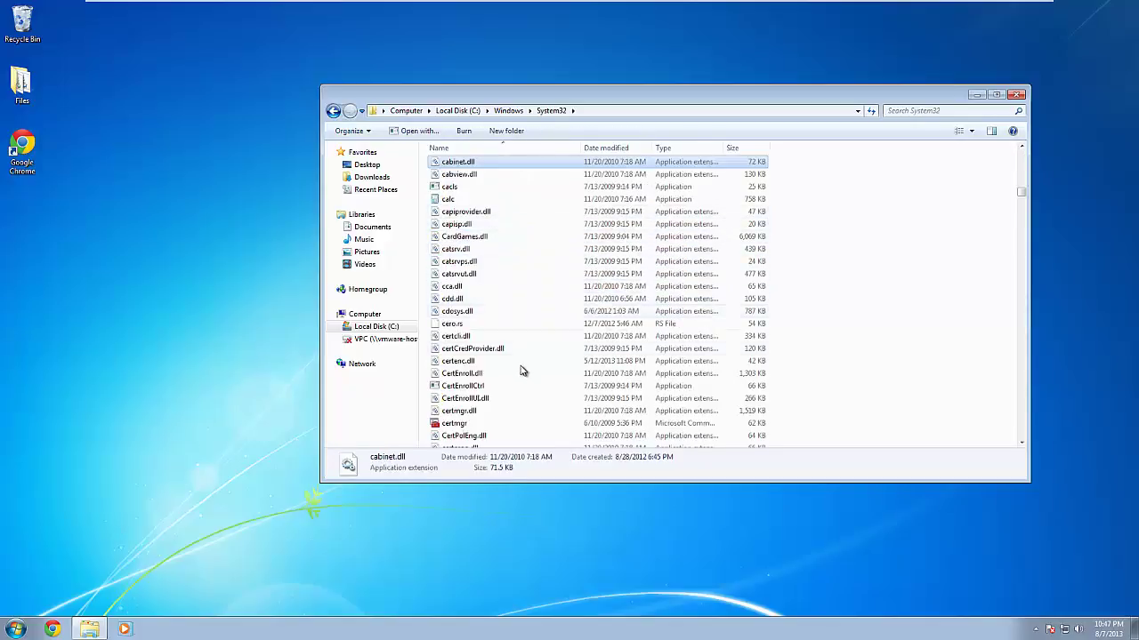
pyautogui.scroll(-2, 500, 366)
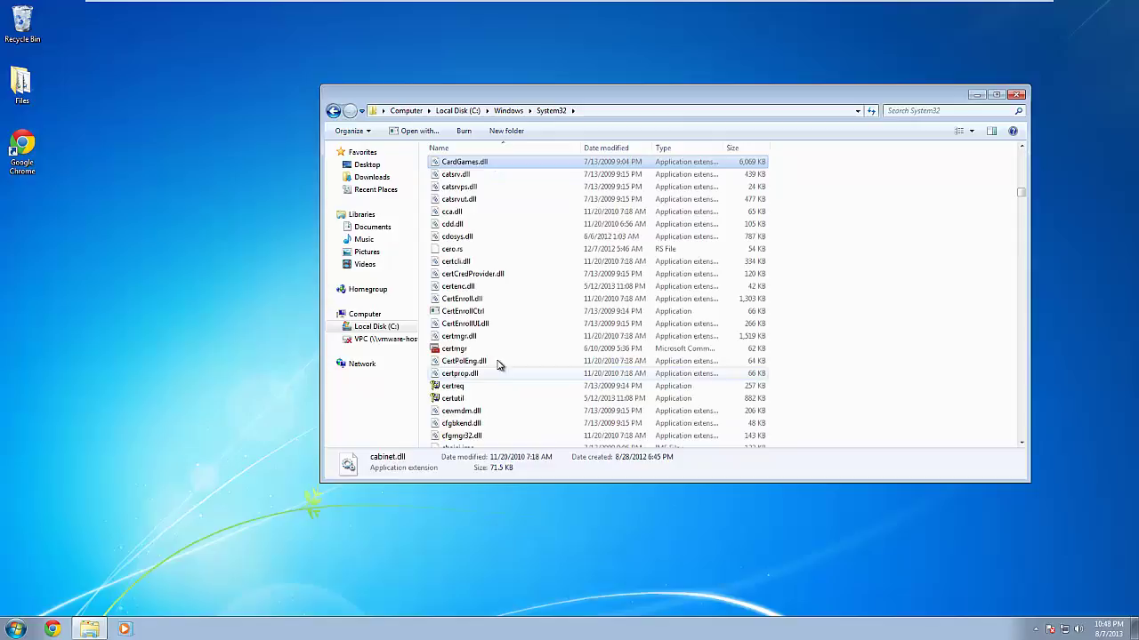
pyautogui.click(551, 162)
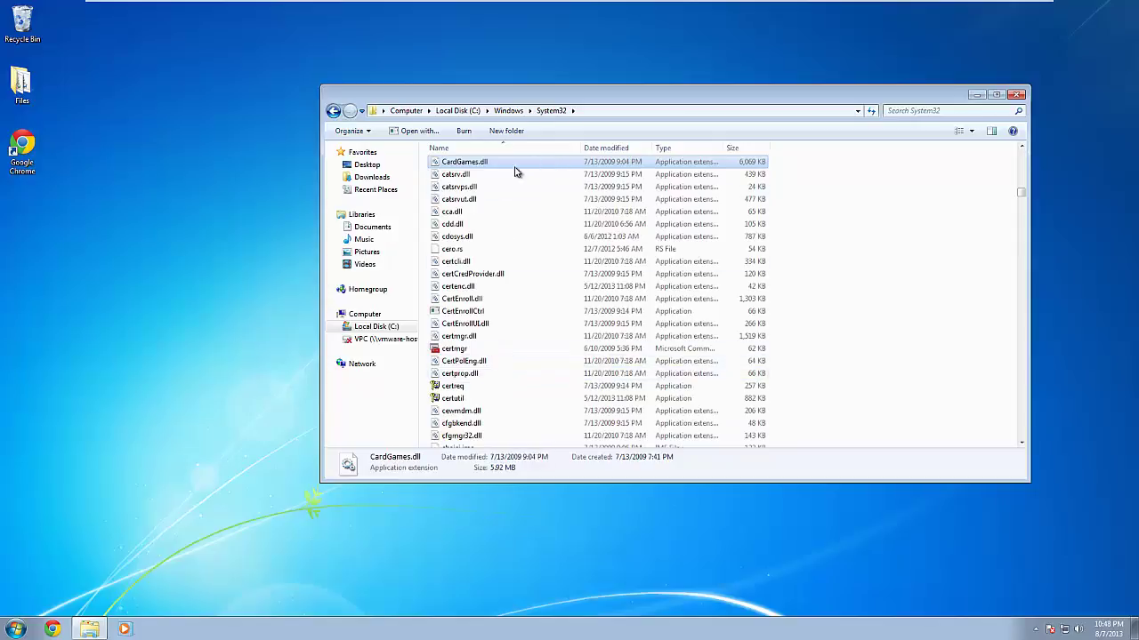
pyautogui.click(537, 168)
# Step: View C:\Program Files\Microsoft Games with its 10 game folders, then go back to Program Files
pyautogui.click(460, 111)
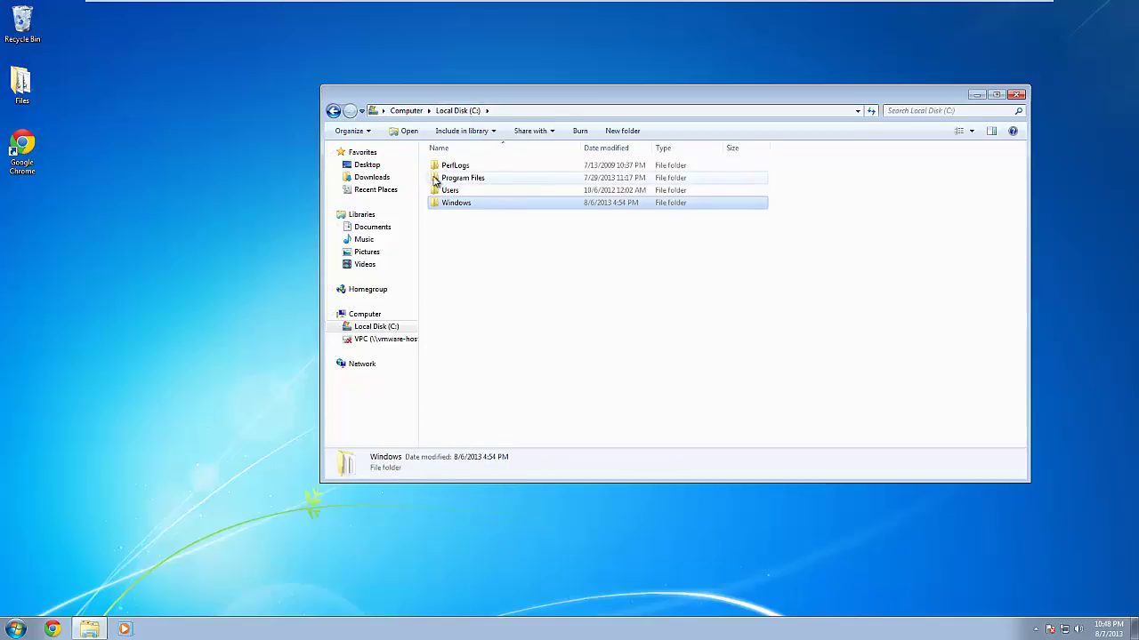
pyautogui.doubleClick(452, 179)
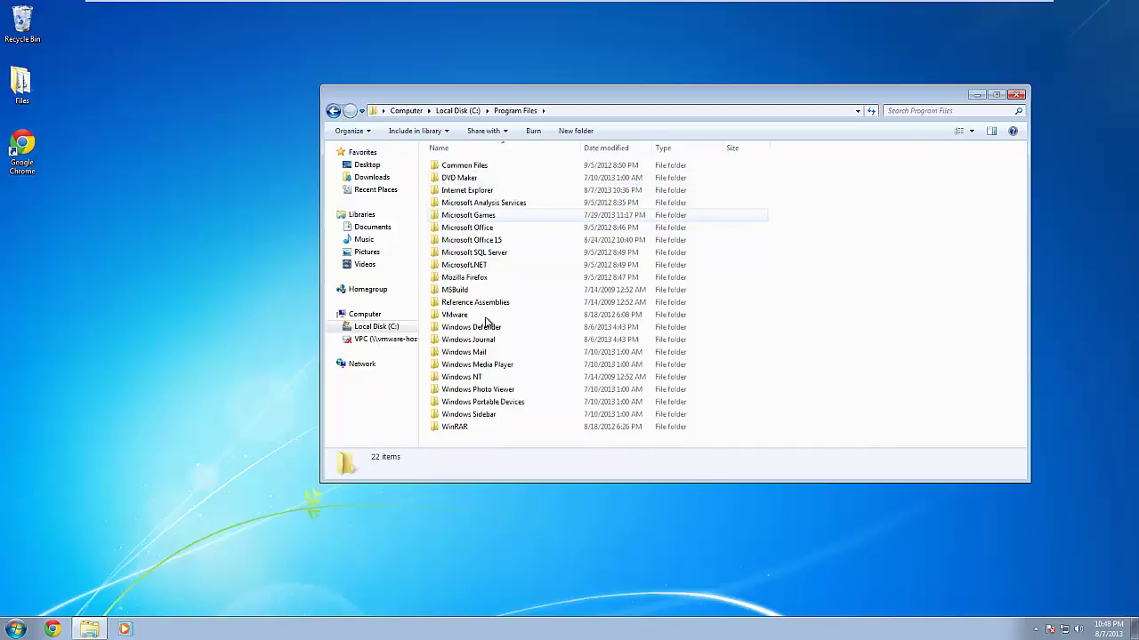
pyautogui.click(466, 219)
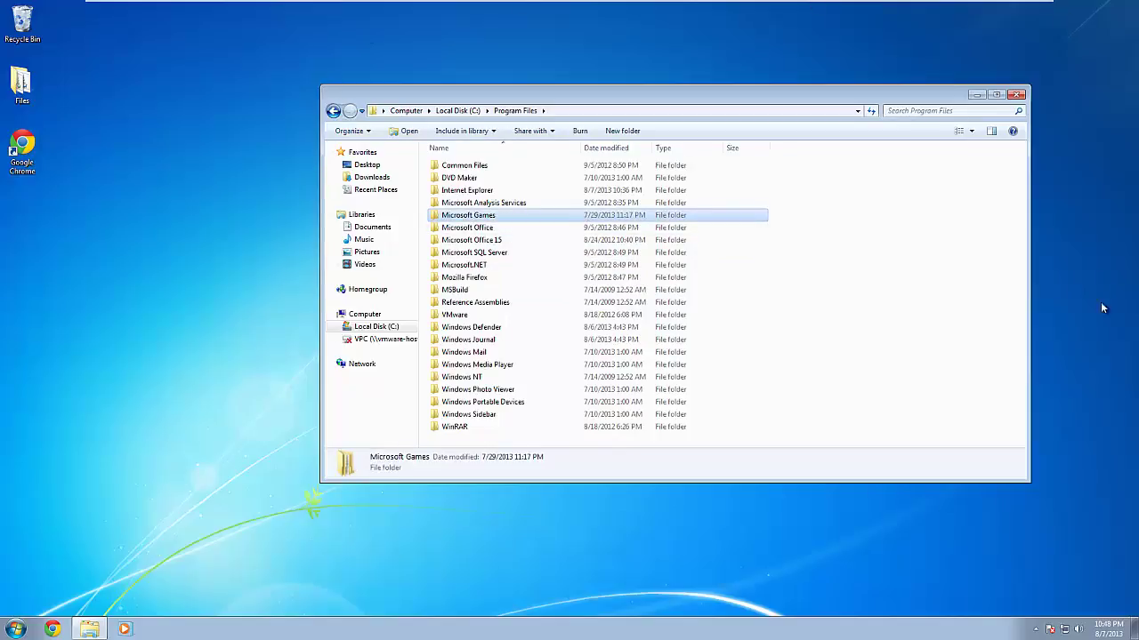
pyautogui.doubleClick(484, 218)
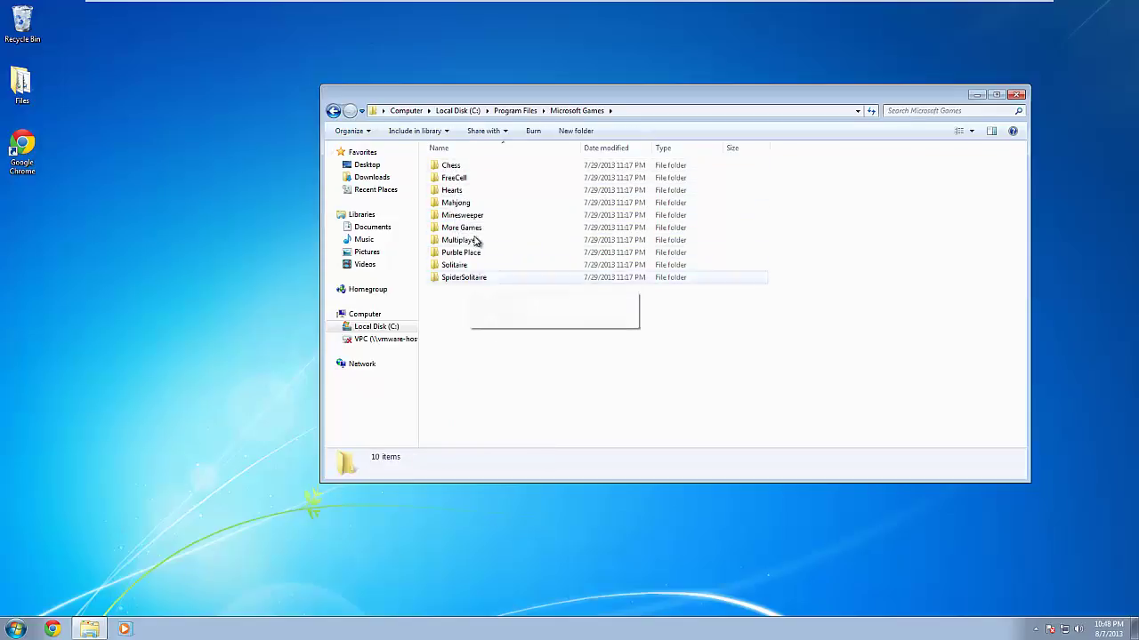
pyautogui.moveTo(487, 274)
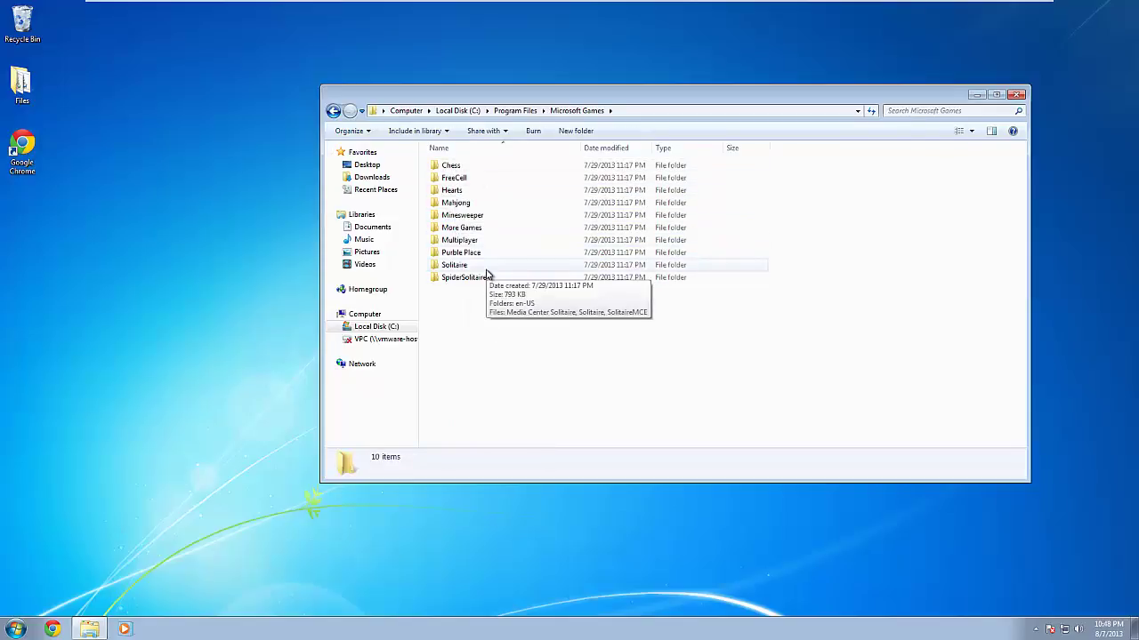
pyautogui.click(333, 111)
pyautogui.moveTo(271, 92); pyautogui.dragTo(271, 93)
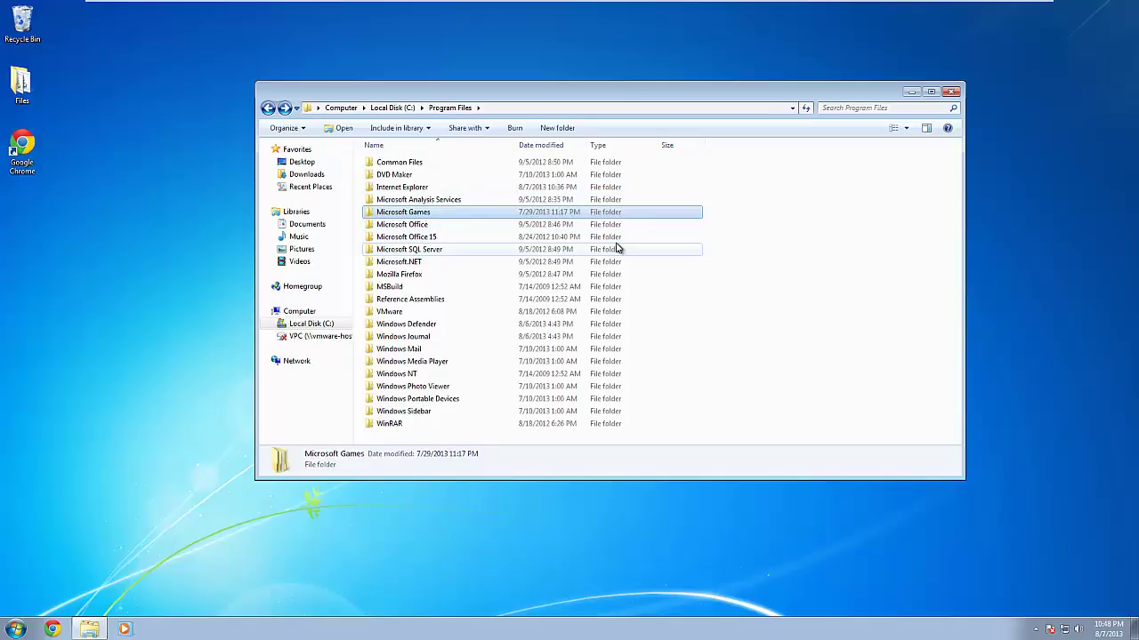
# Step: Close the Windows 7 Explorer and separate the Microsoft Games and CardGames icons on the Windows 8 desktop
pyautogui.click(949, 96)
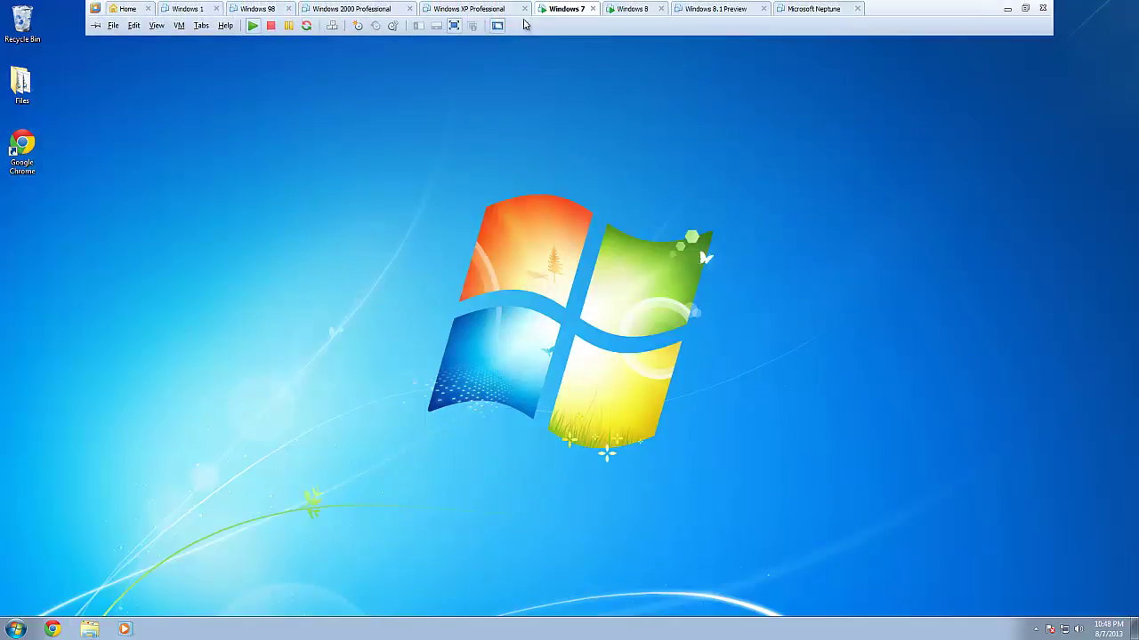
pyautogui.click(634, 10)
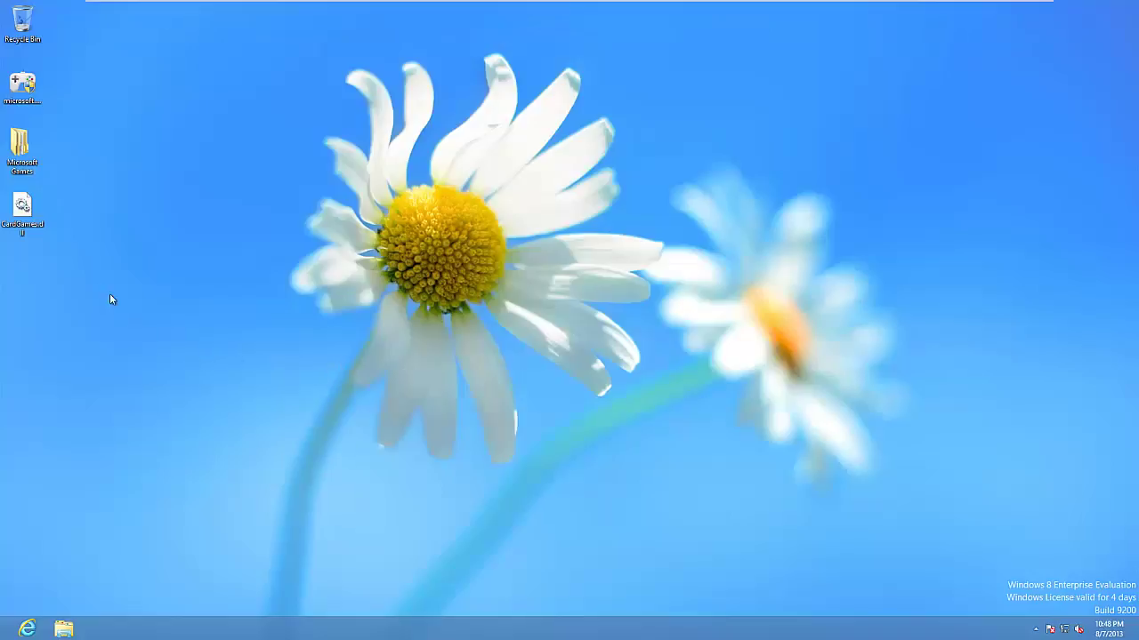
pyautogui.moveTo(42, 205); pyautogui.dragTo(153, 152)
# Step: Move Microsoft Games into C:\Program Files on Windows 8, granting administrator permission
pyautogui.click(64, 629)
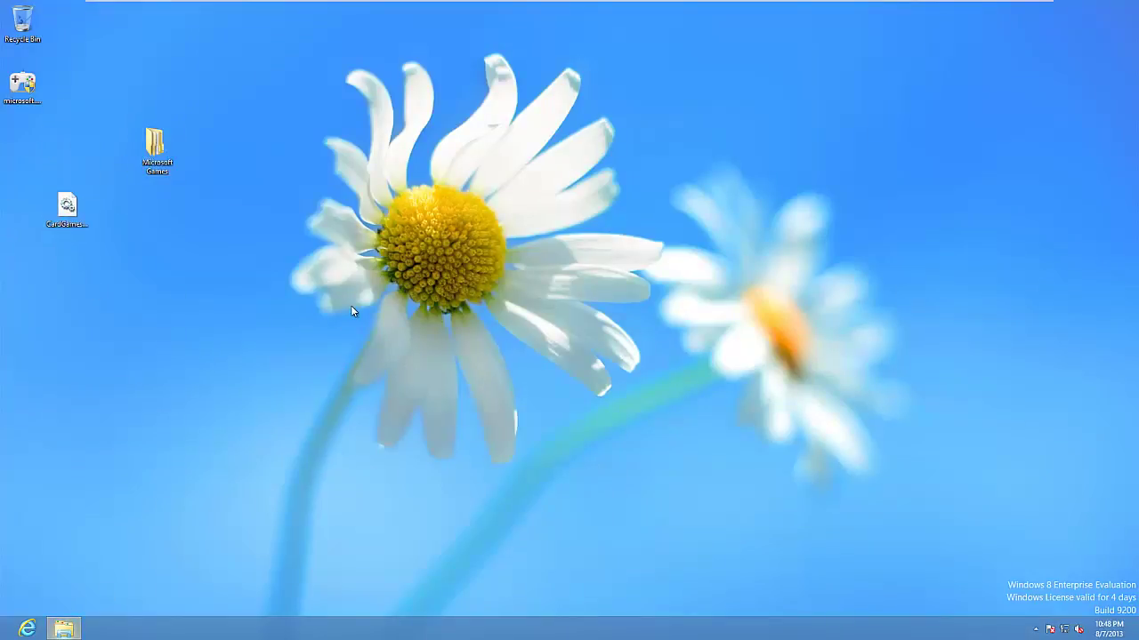
pyautogui.click(468, 164)
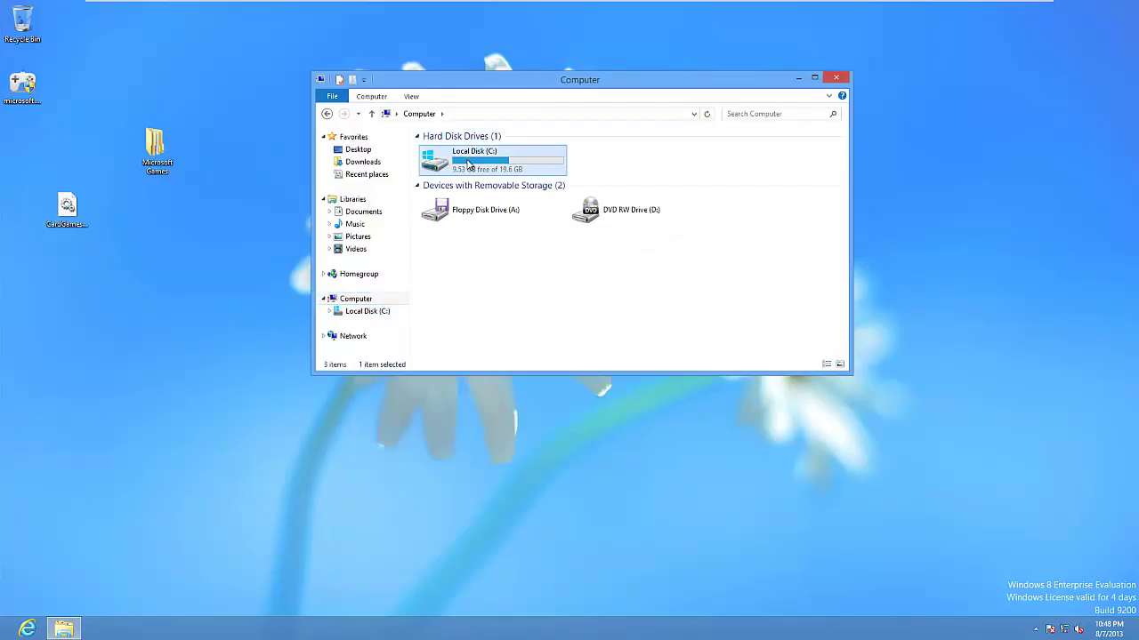
pyautogui.doubleClick(468, 164)
pyautogui.doubleClick(473, 160)
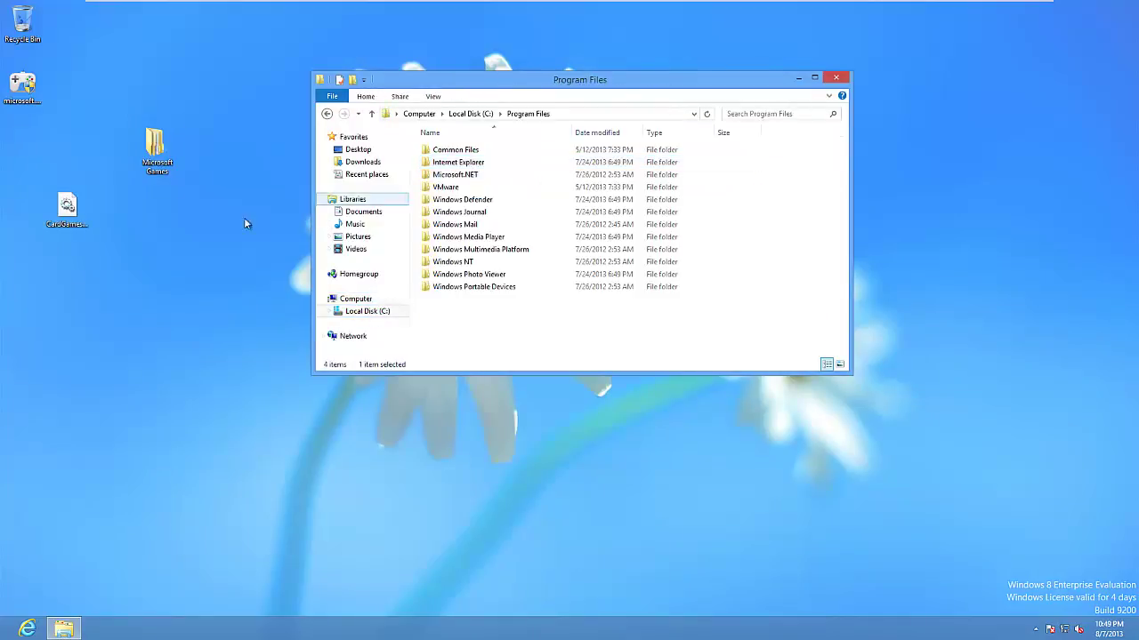
pyautogui.click(167, 156)
pyautogui.click(522, 317)
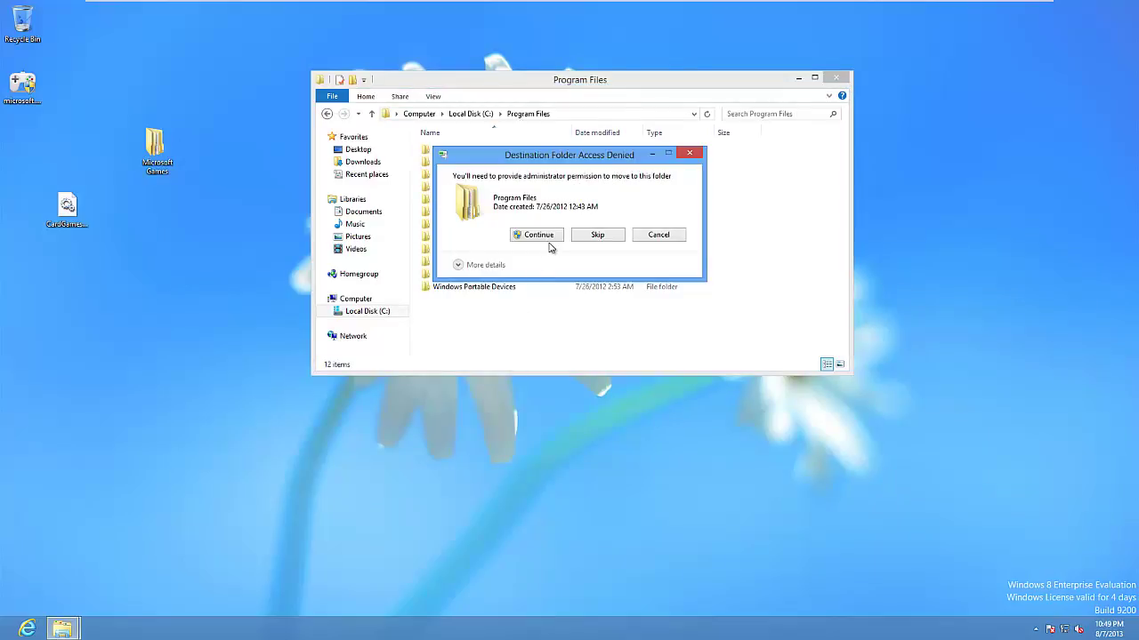
pyautogui.click(522, 238)
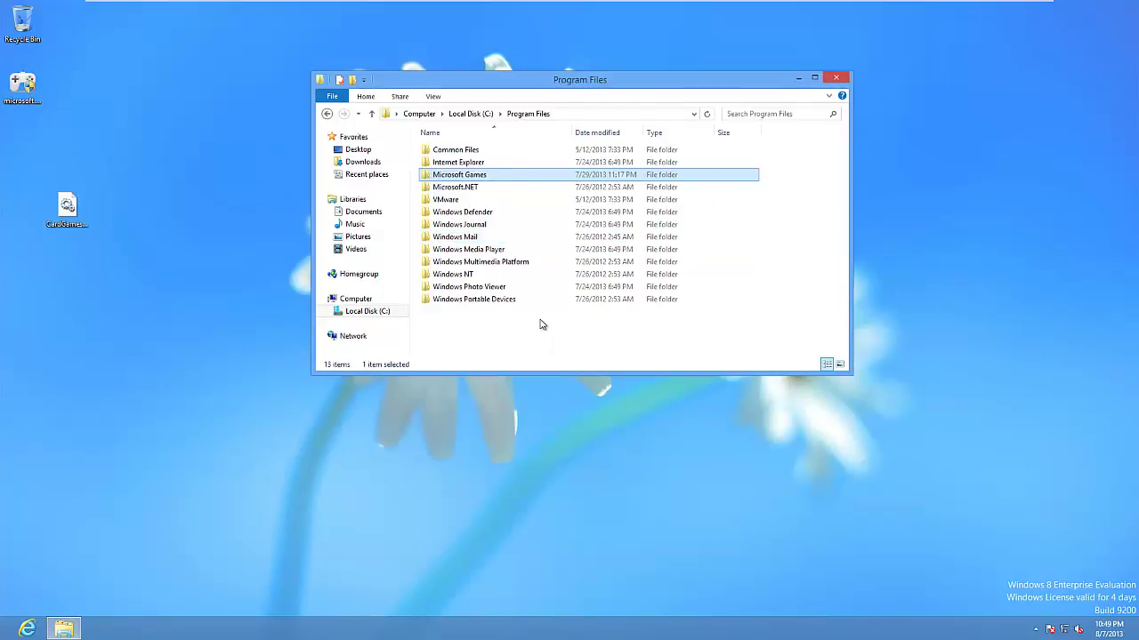
# Step: Move CardGames.dll into the SpiderSolitaire folder under C:\Program Files\Microsoft Games
pyautogui.press('BackSpace')
pyautogui.doubleClick(469, 162)
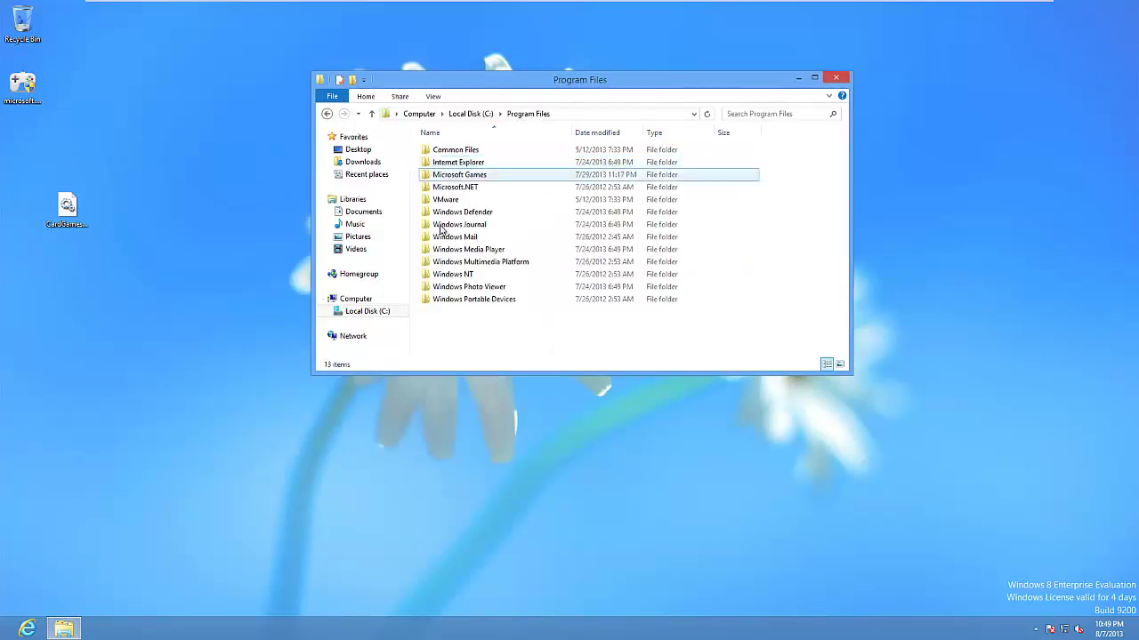
pyautogui.doubleClick(468, 176)
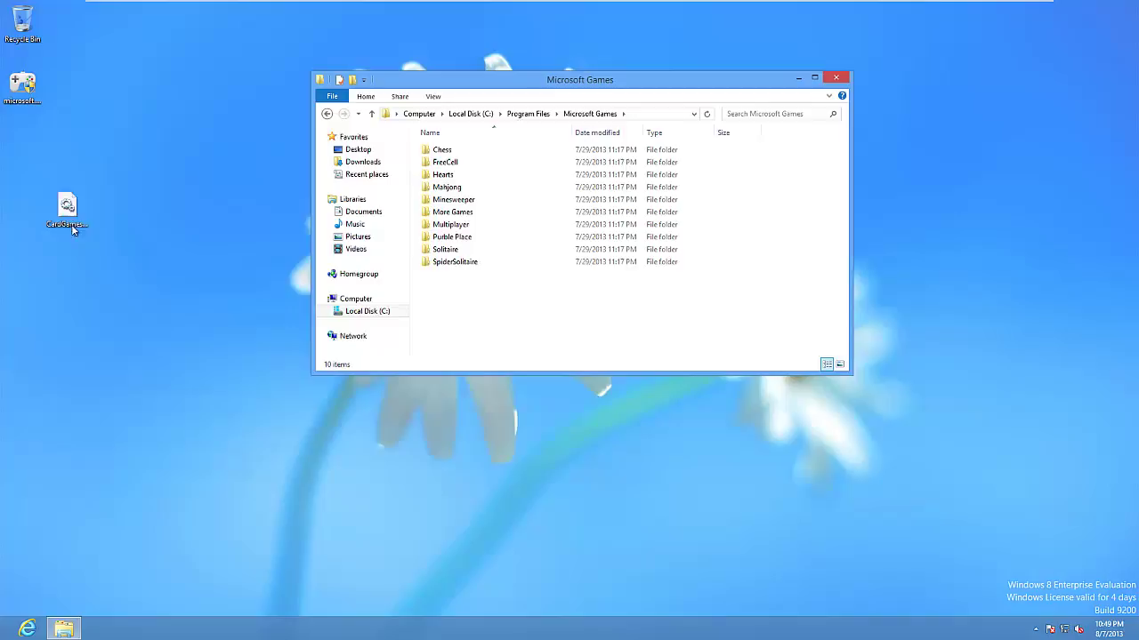
pyautogui.moveTo(68, 207); pyautogui.dragTo(491, 264)
pyautogui.doubleClick(483, 265)
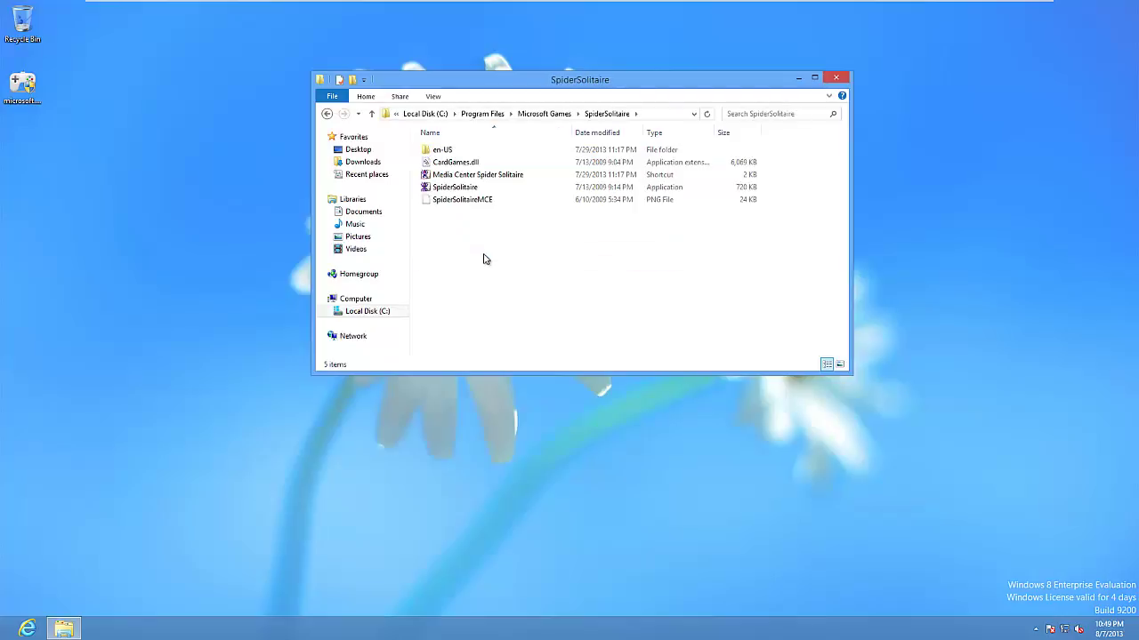
pyautogui.click(457, 165)
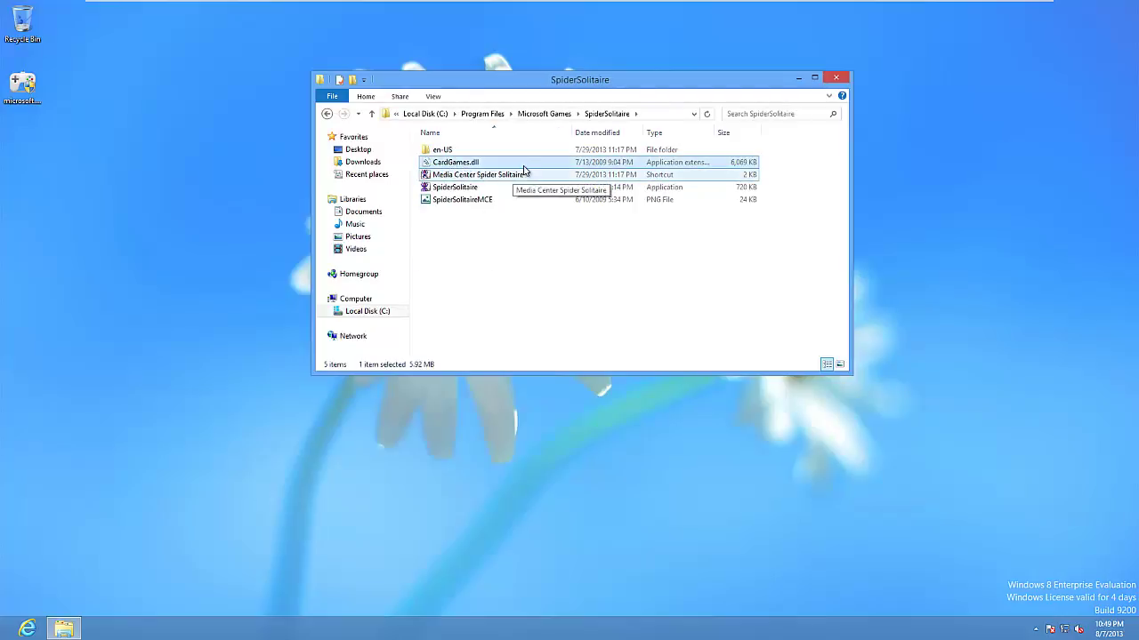
pyautogui.hotkey('ctrl', 'v')
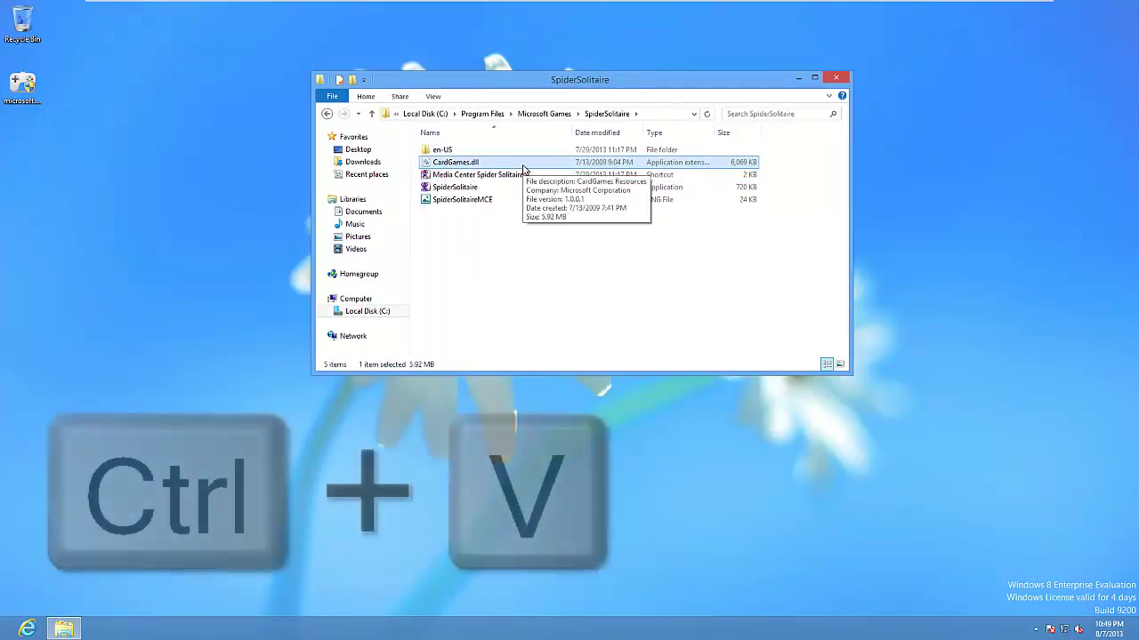
pyautogui.click(327, 114)
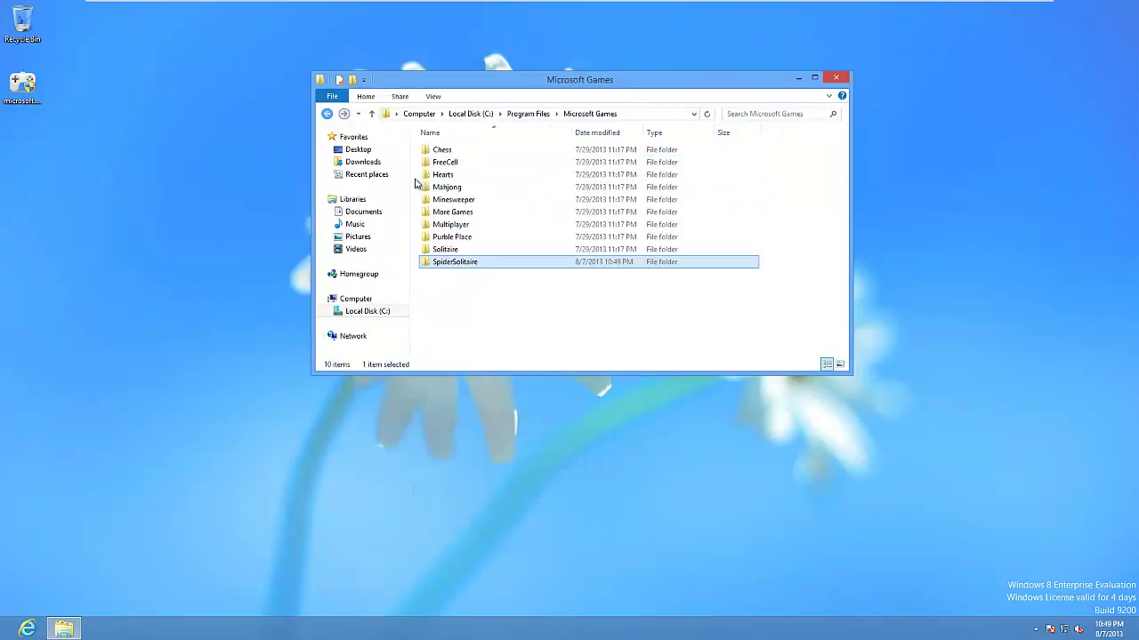
# Step: Paste CardGames.dll into the Solitaire, Hearts and FreeCell folders
pyautogui.doubleClick(445, 250)
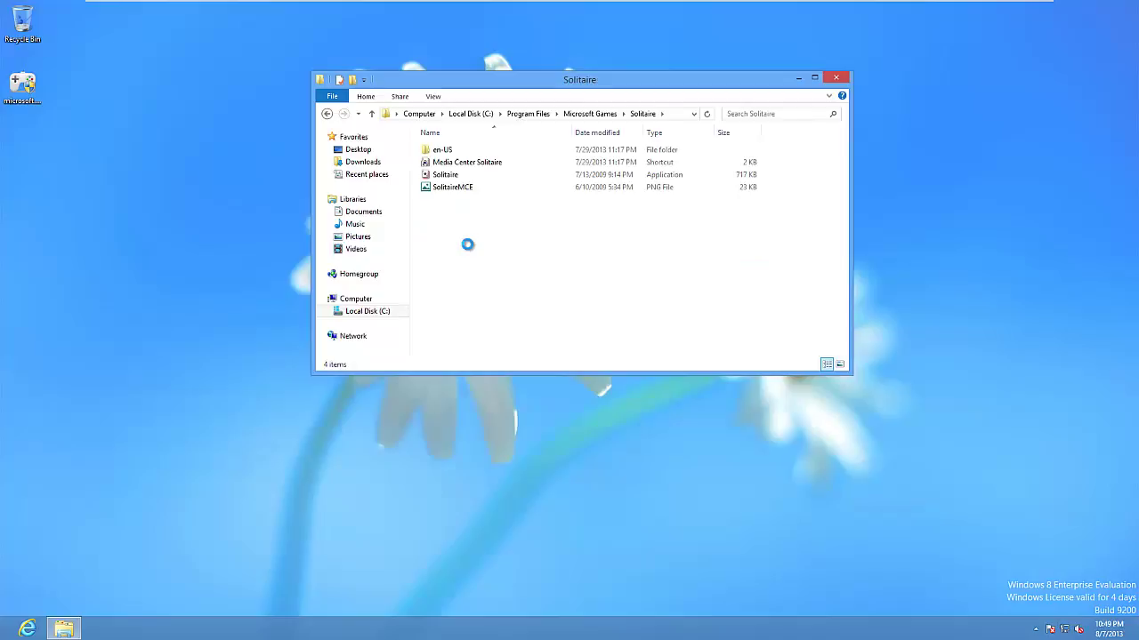
pyautogui.hotkey('ctrl', 'v')
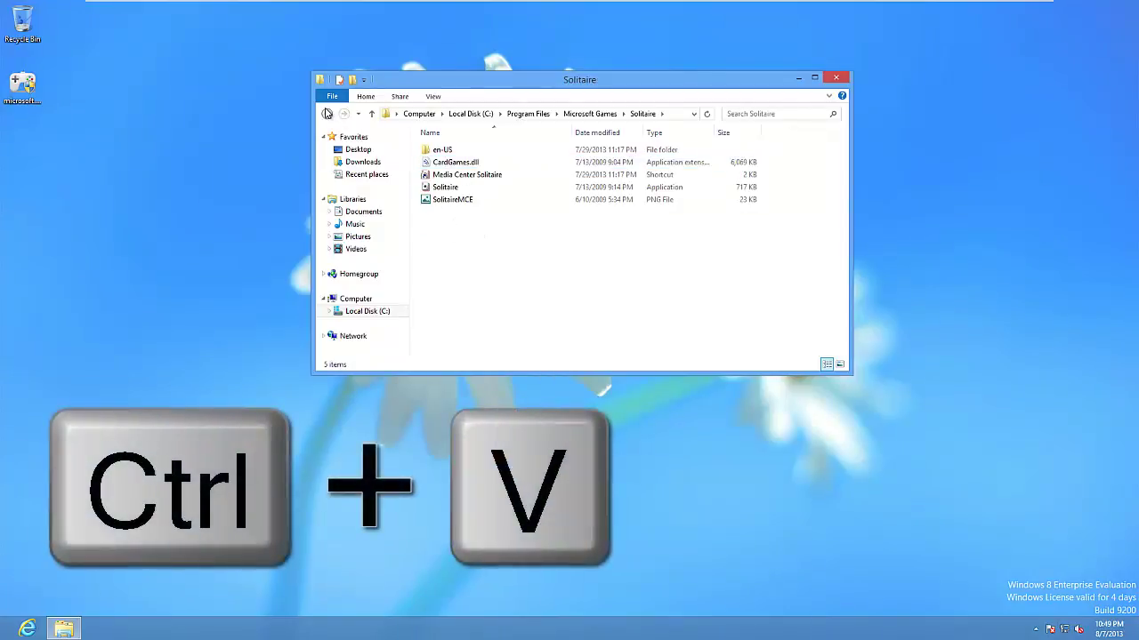
pyautogui.press('BackSpace')
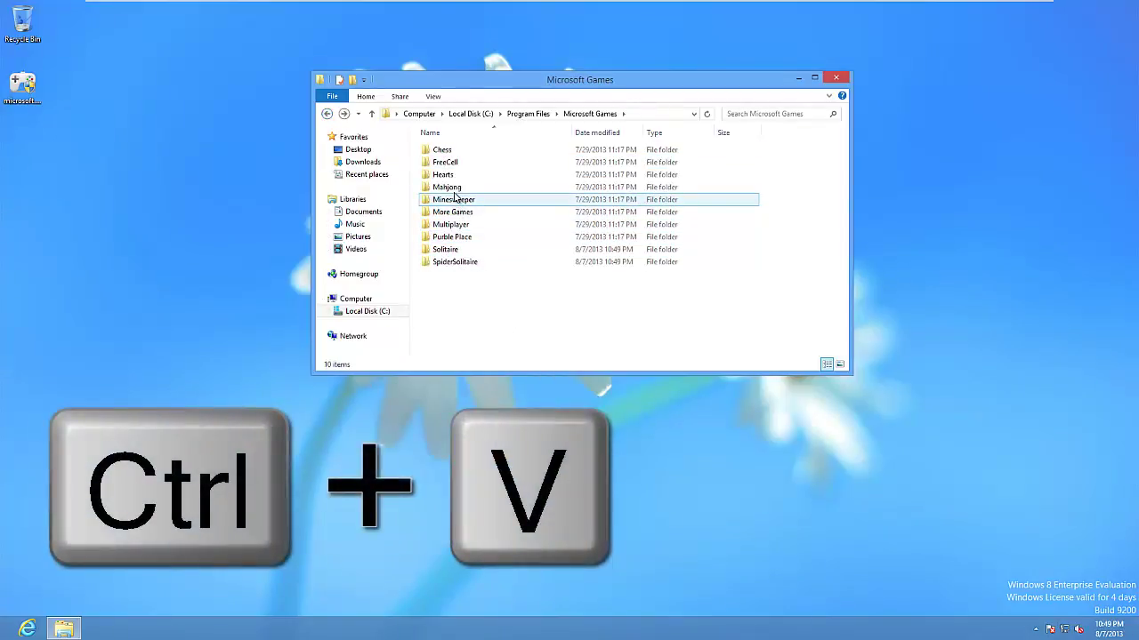
pyautogui.click(447, 178)
pyautogui.doubleClick(448, 178)
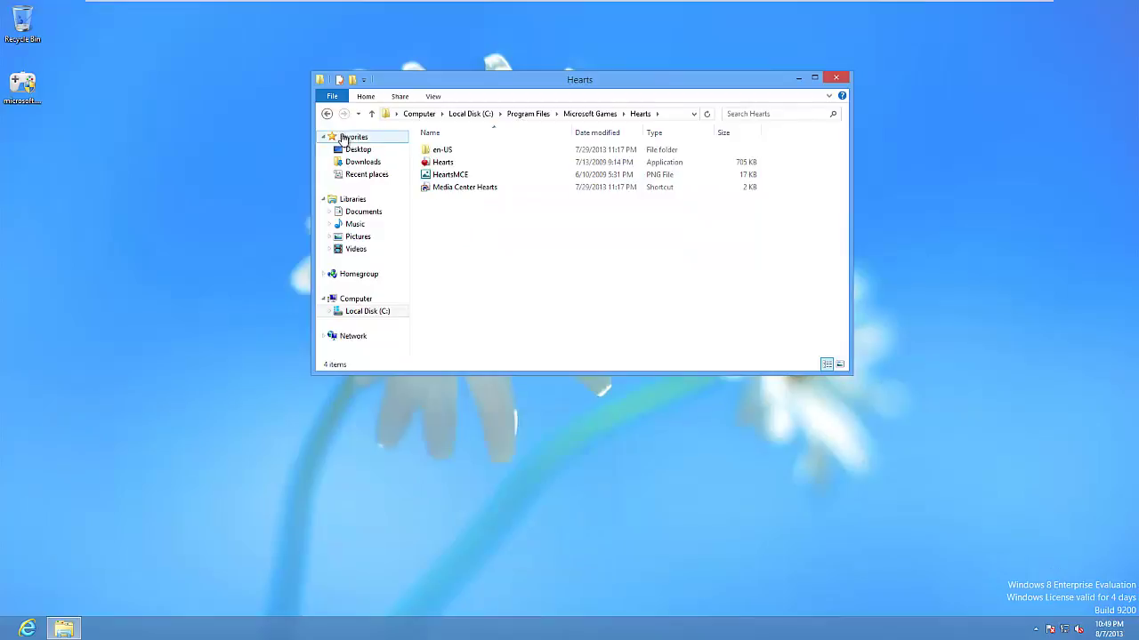
pyautogui.hotkey('ctrl', 'v')
pyautogui.press('BackSpace')
pyautogui.doubleClick(445, 162)
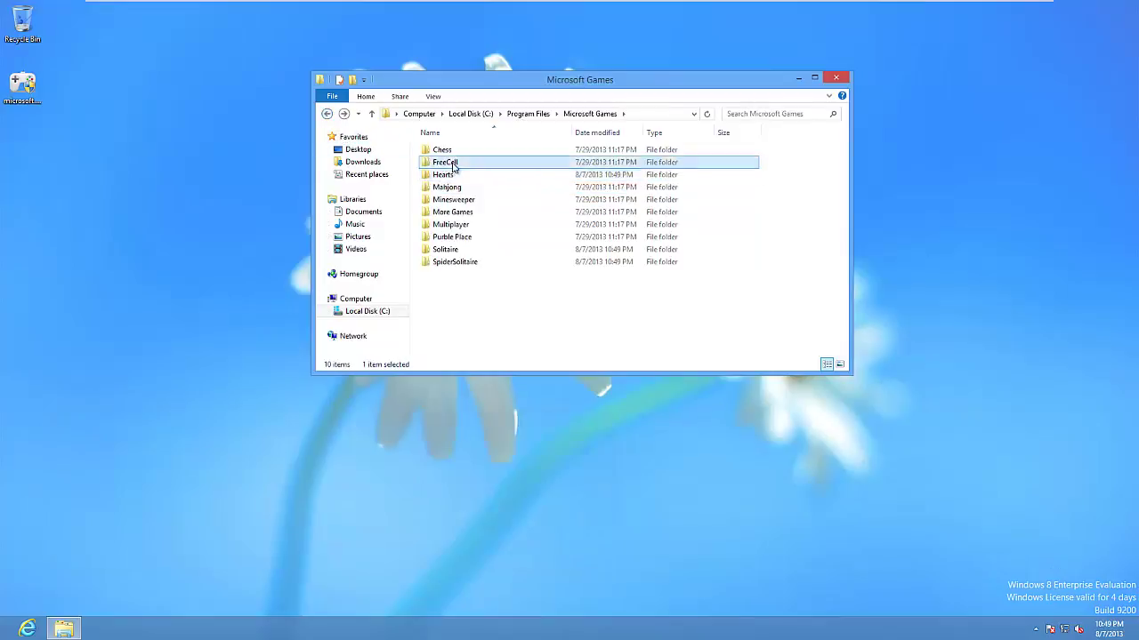
pyautogui.hotkey('ctrl', 'v')
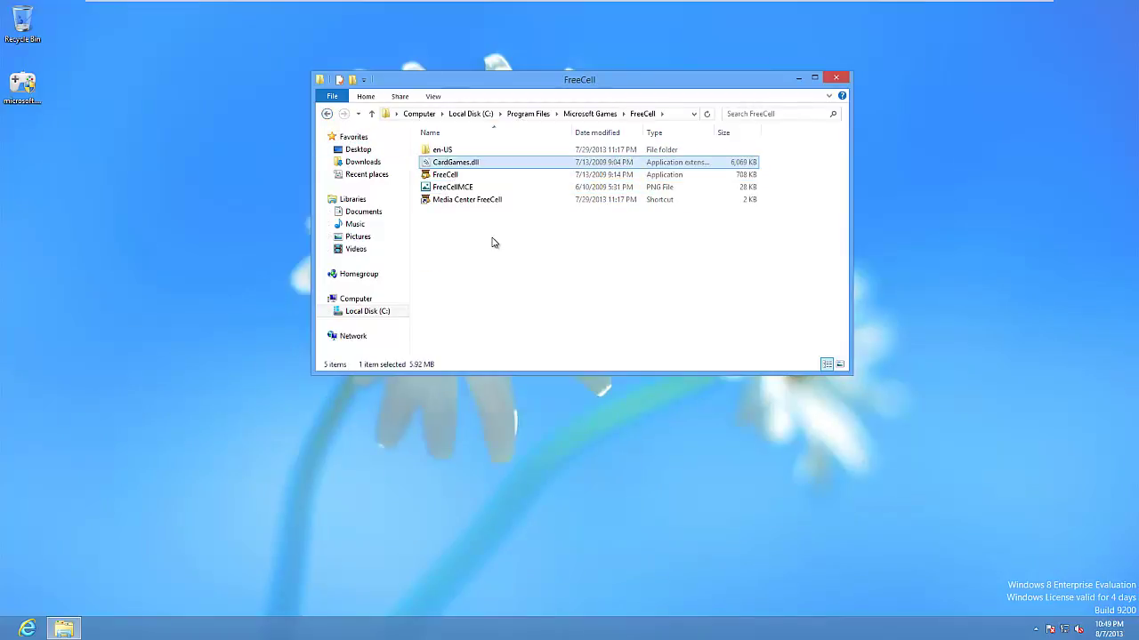
pyautogui.click(494, 242)
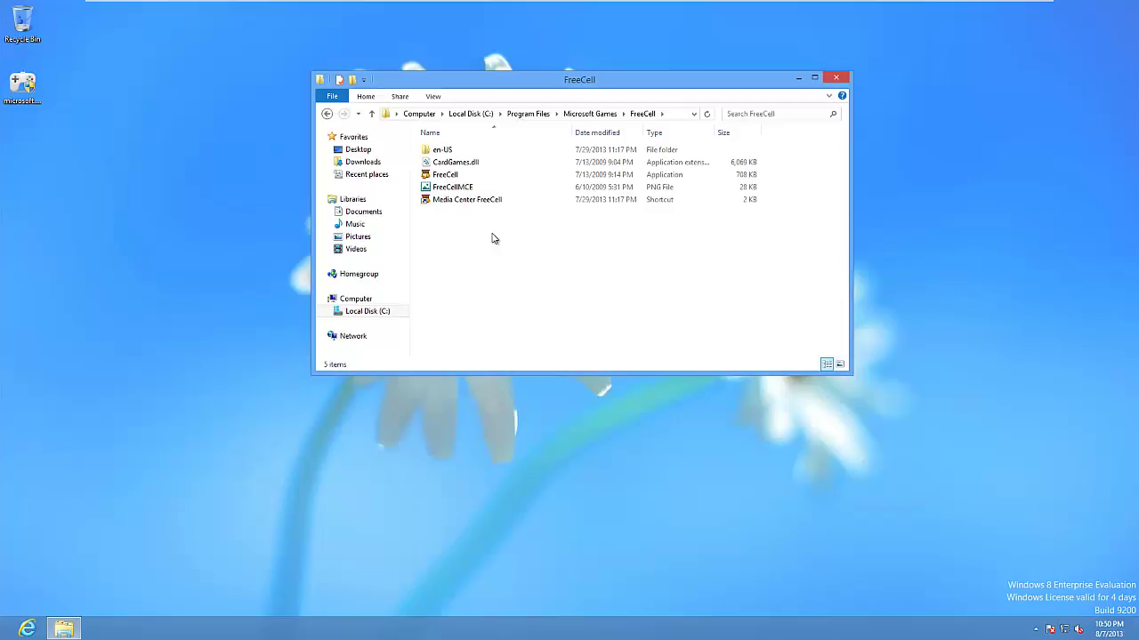
# Step: Open the Solitaire folder, try running Solitaire.exe, then select the desktop games patcher
pyautogui.click(326, 114)
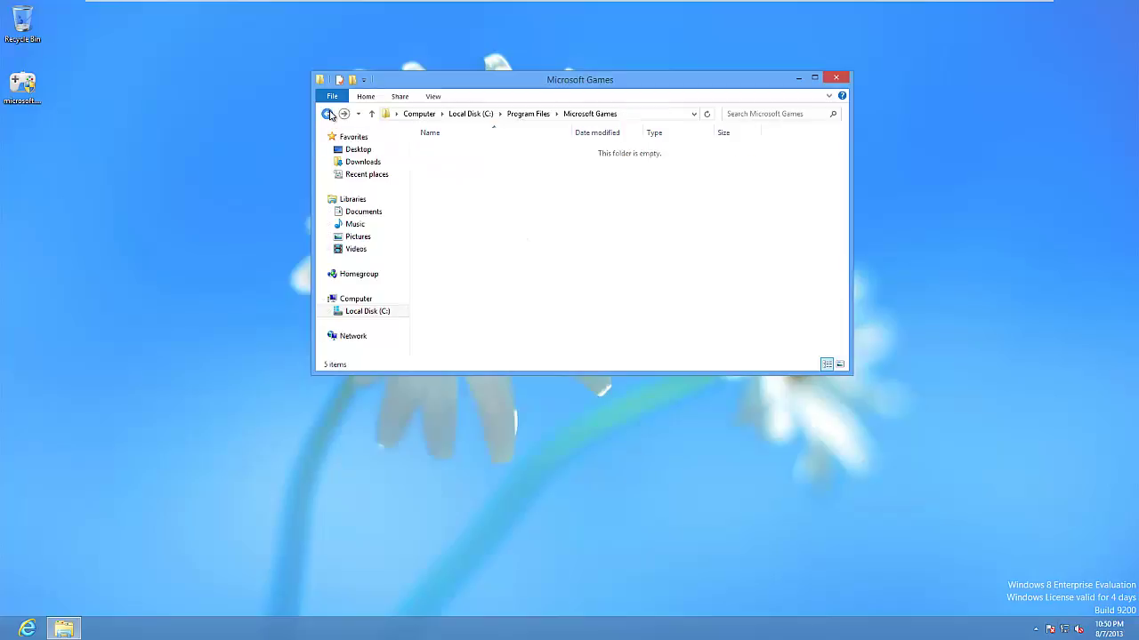
pyautogui.doubleClick(464, 249)
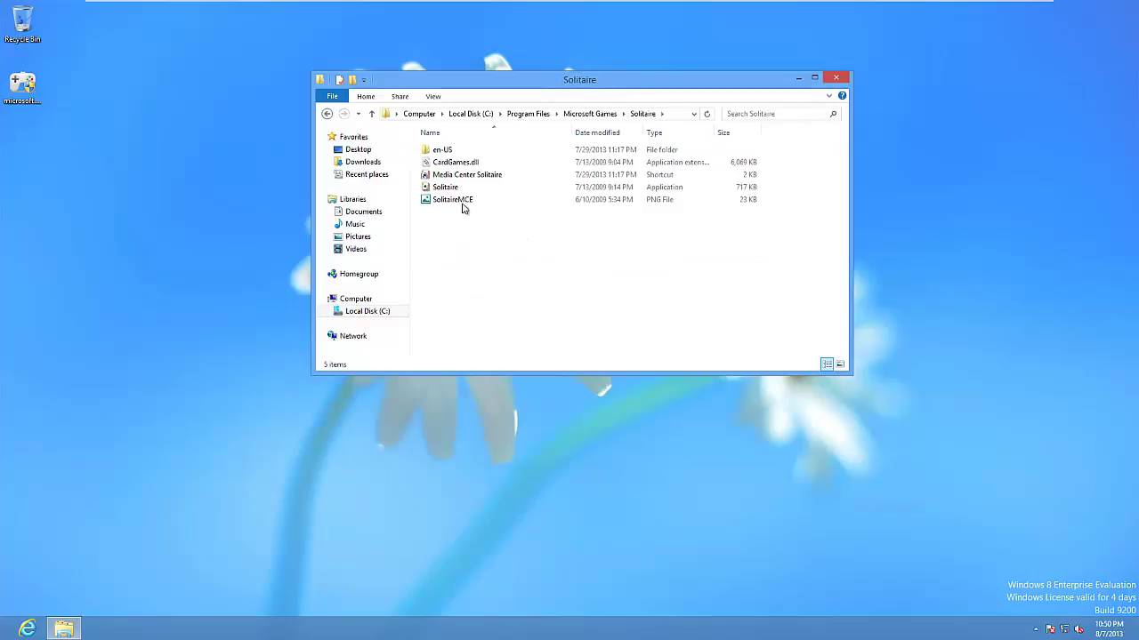
pyautogui.doubleClick(455, 189)
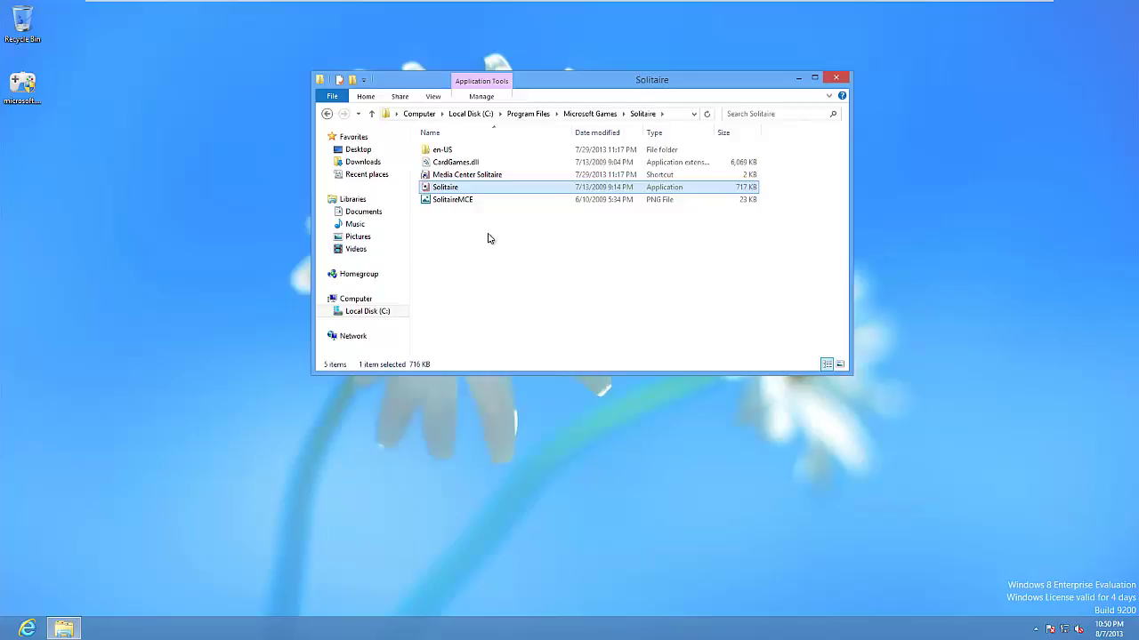
pyautogui.click(31, 100)
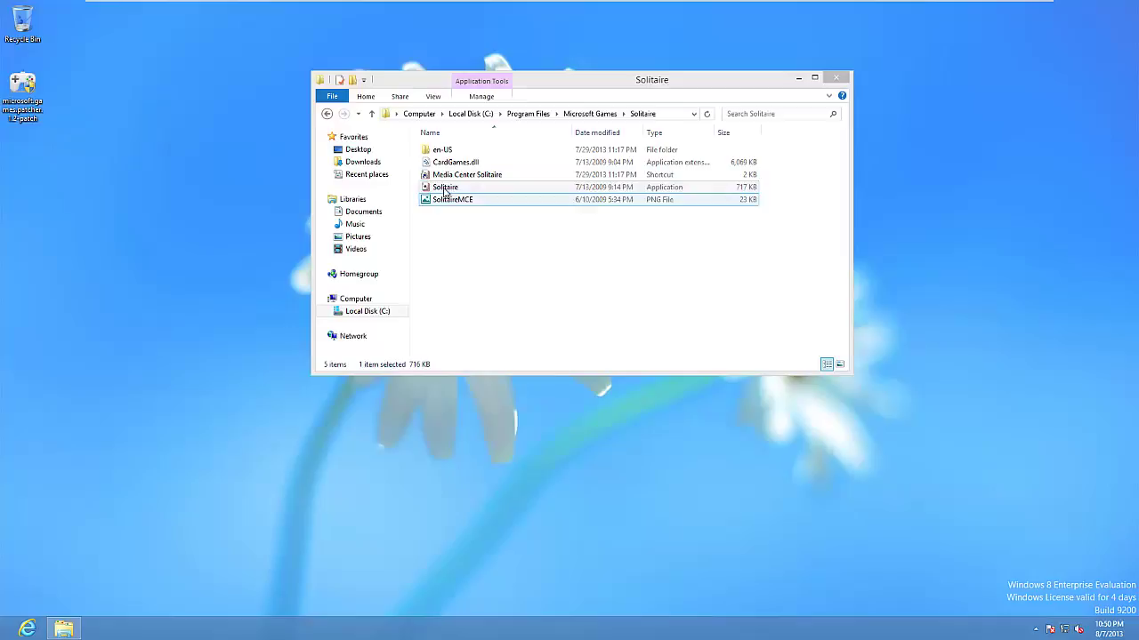
pyautogui.click(22, 94)
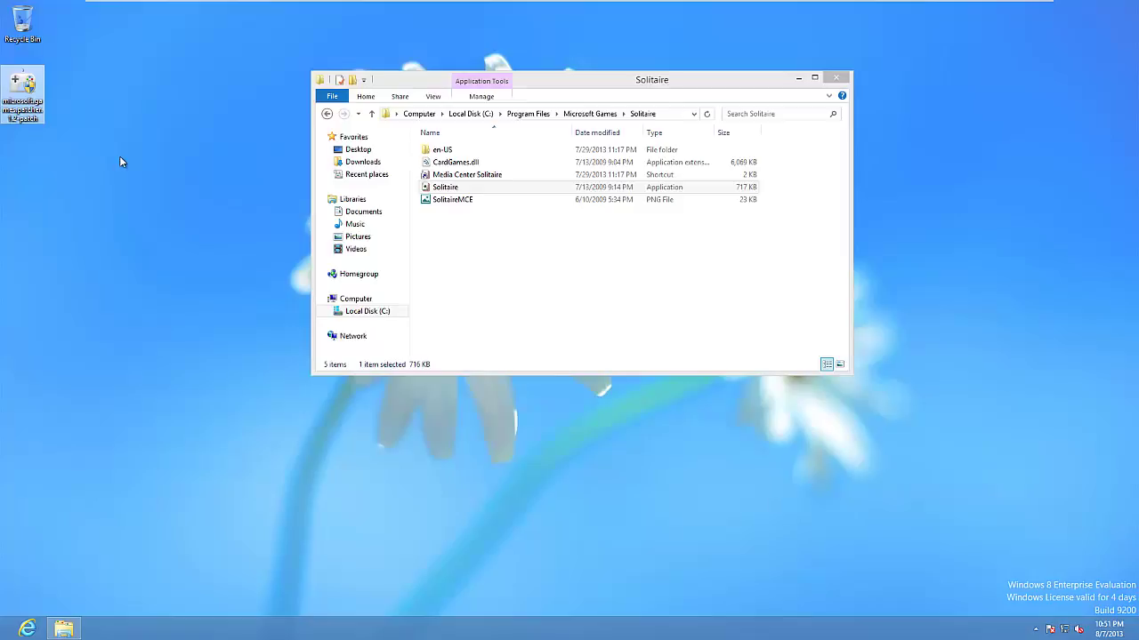
# Step: Run Microsoft Games Patcher 1.2 as administrator and patch Solitaire with the backup option kept on
pyautogui.doubleClick(29, 86)
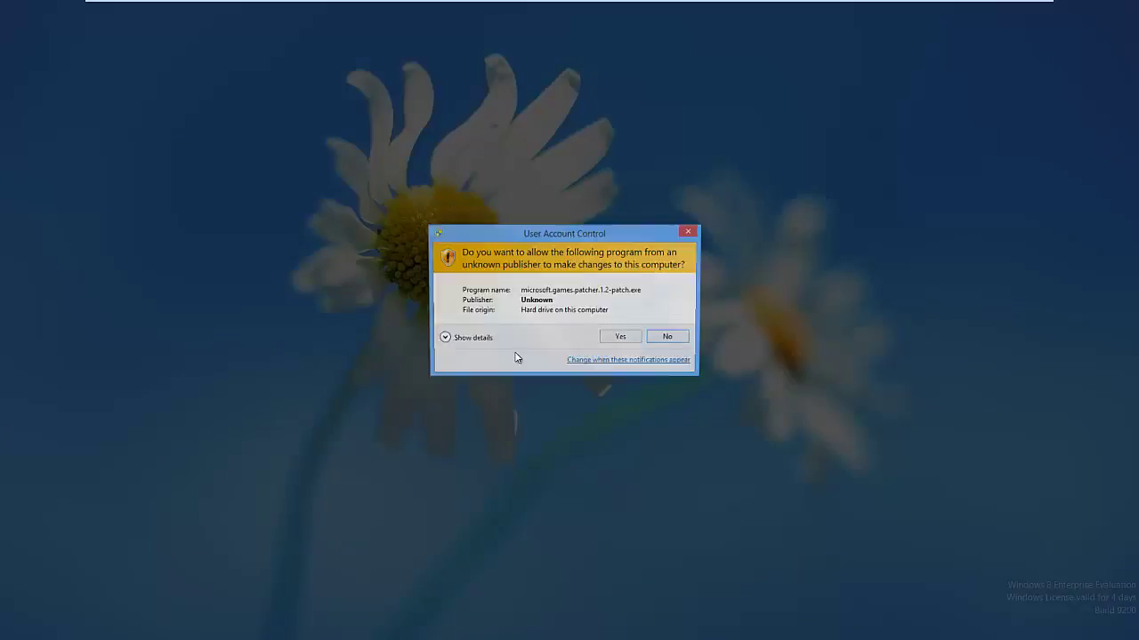
pyautogui.click(616, 336)
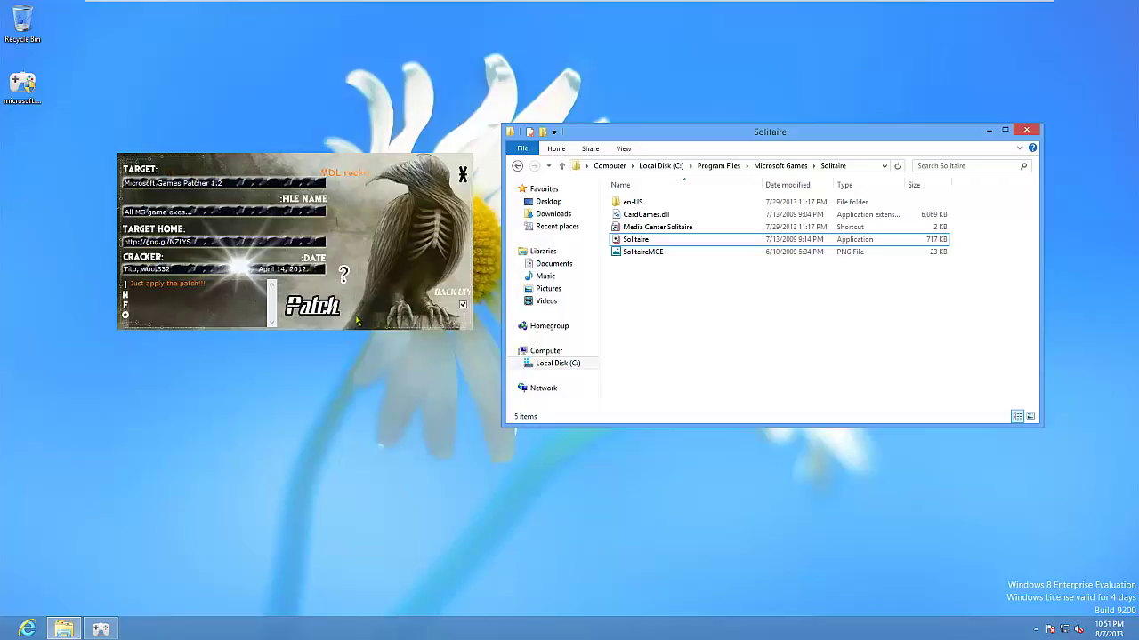
pyautogui.click(311, 305)
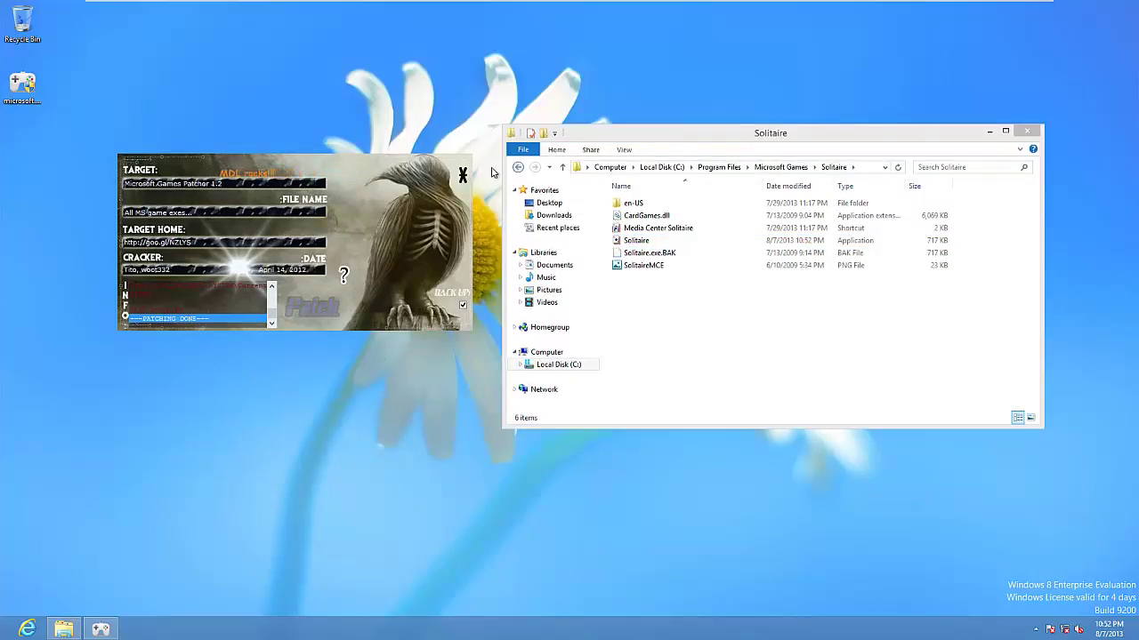
pyautogui.click(464, 177)
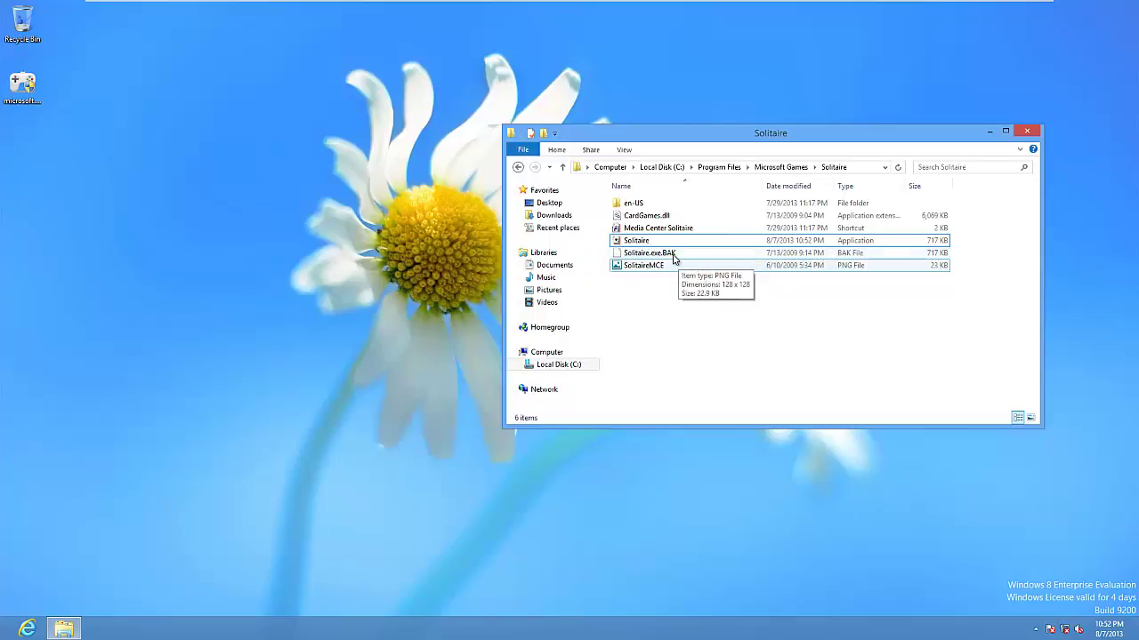
pyautogui.click(674, 256)
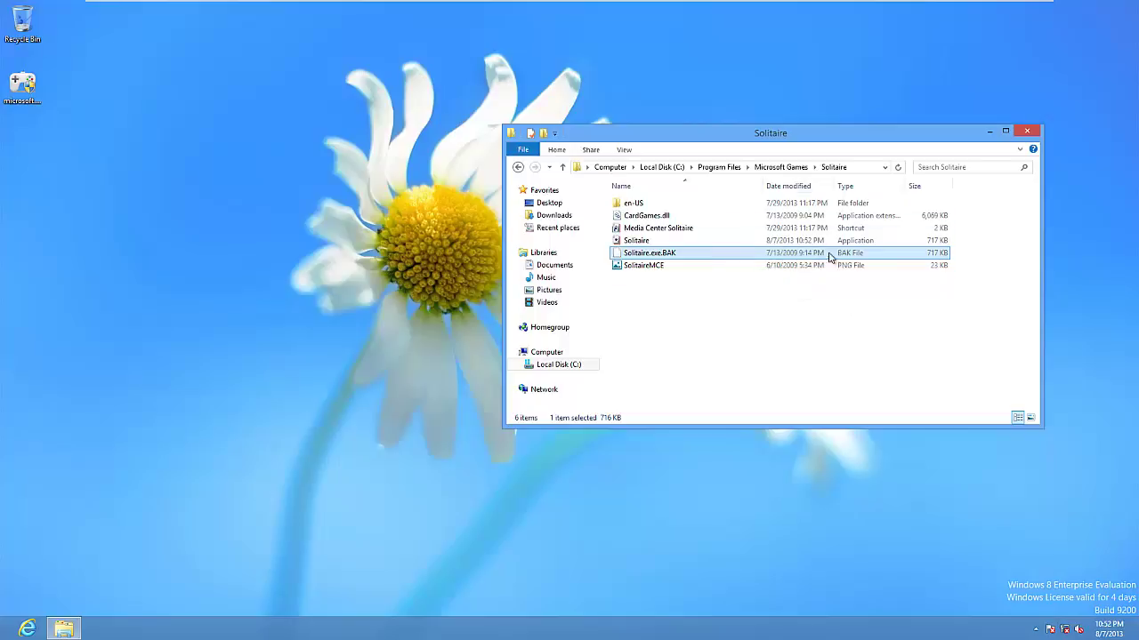
pyautogui.click(719, 242)
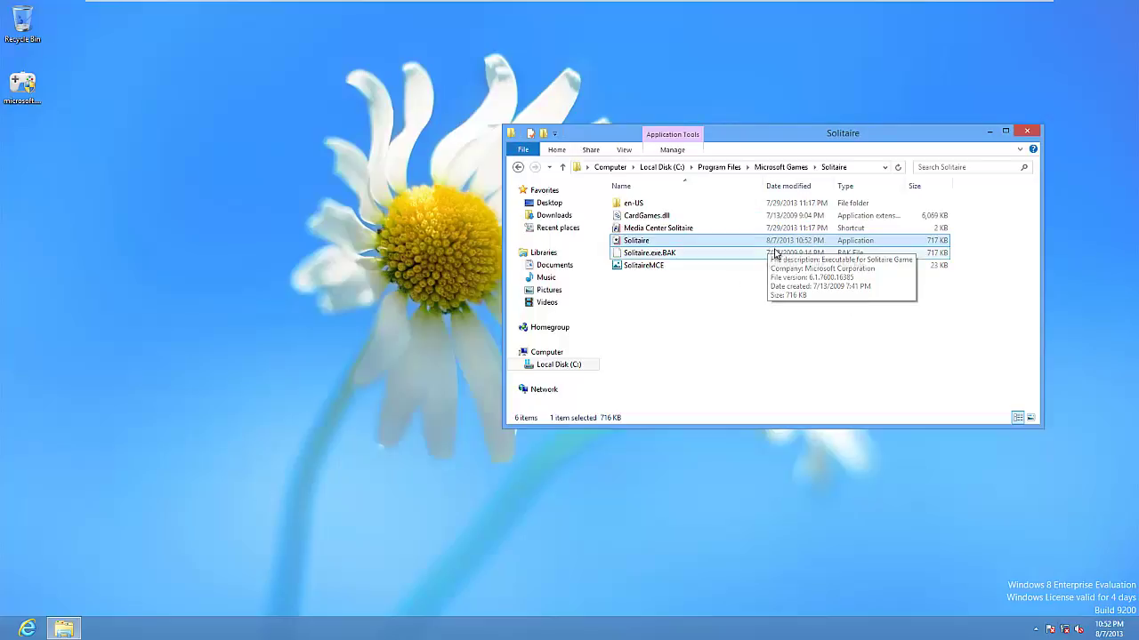
# Step: Launch the patched Solitaire and confirm its About box reports Windows 8
pyautogui.doubleClick(650, 242)
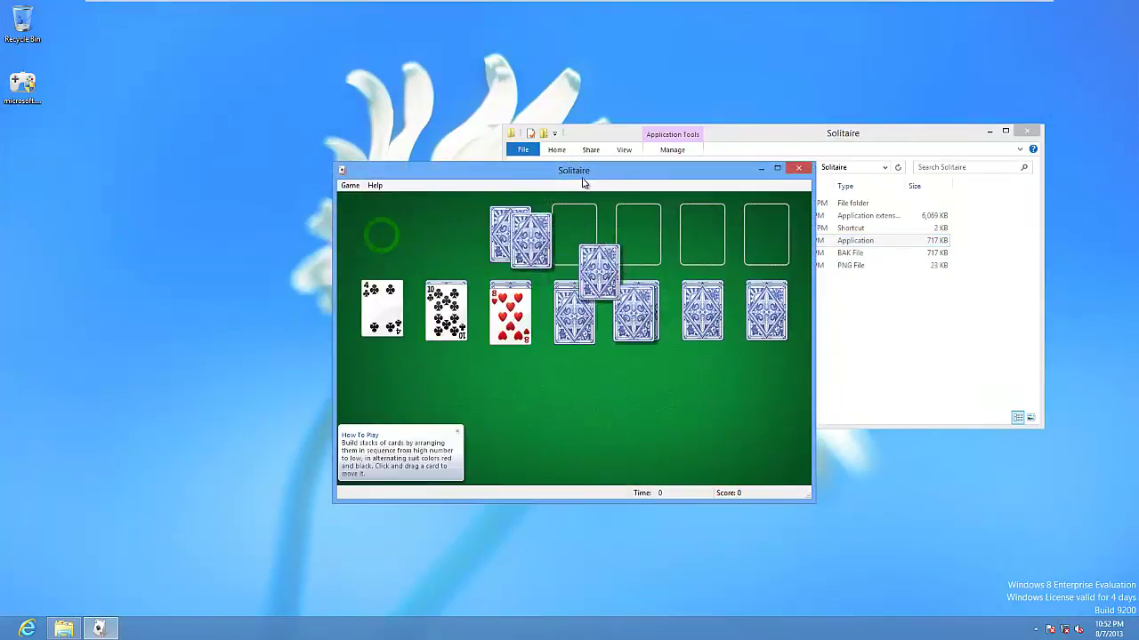
pyautogui.moveTo(583, 181); pyautogui.dragTo(372, 174)
pyautogui.click(162, 179)
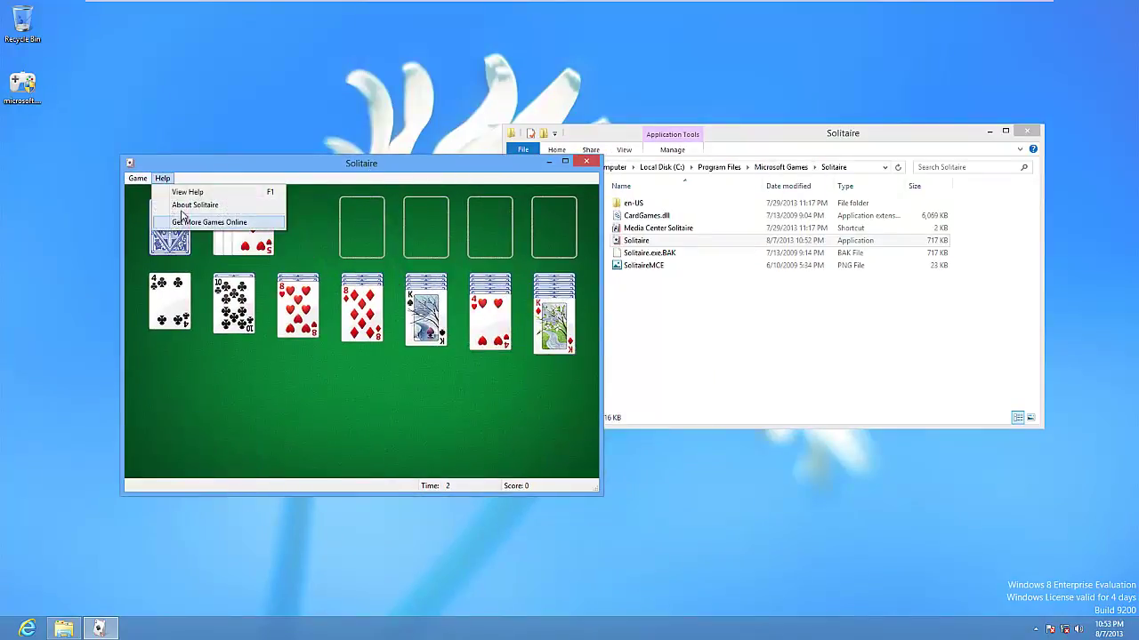
pyautogui.click(191, 205)
pyautogui.moveTo(312, 210); pyautogui.dragTo(826, 235)
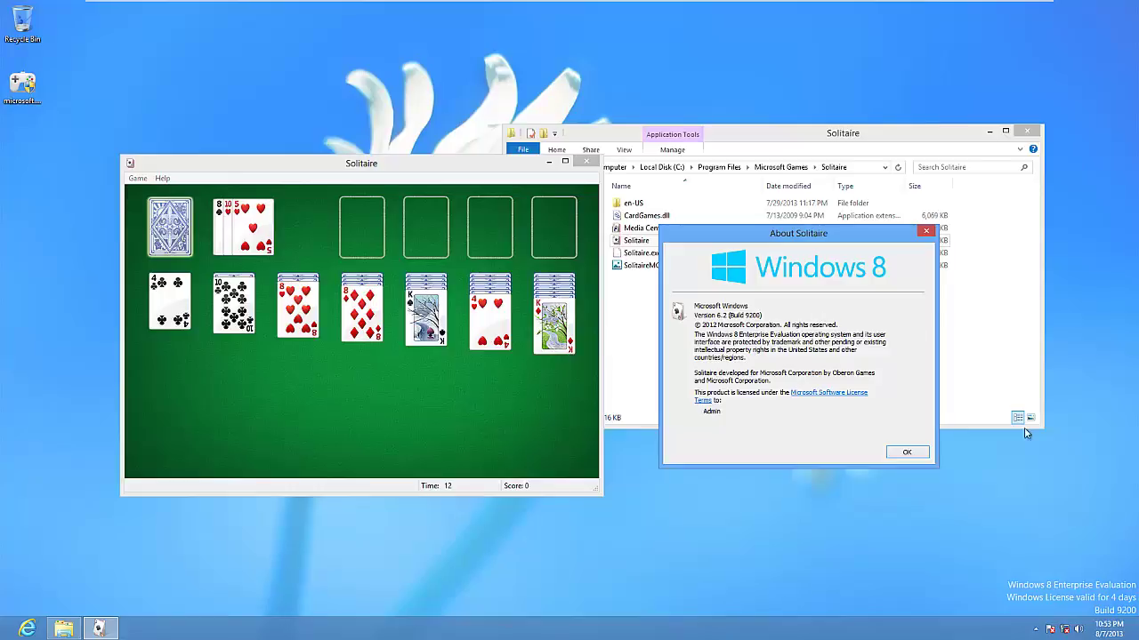
pyautogui.click(907, 454)
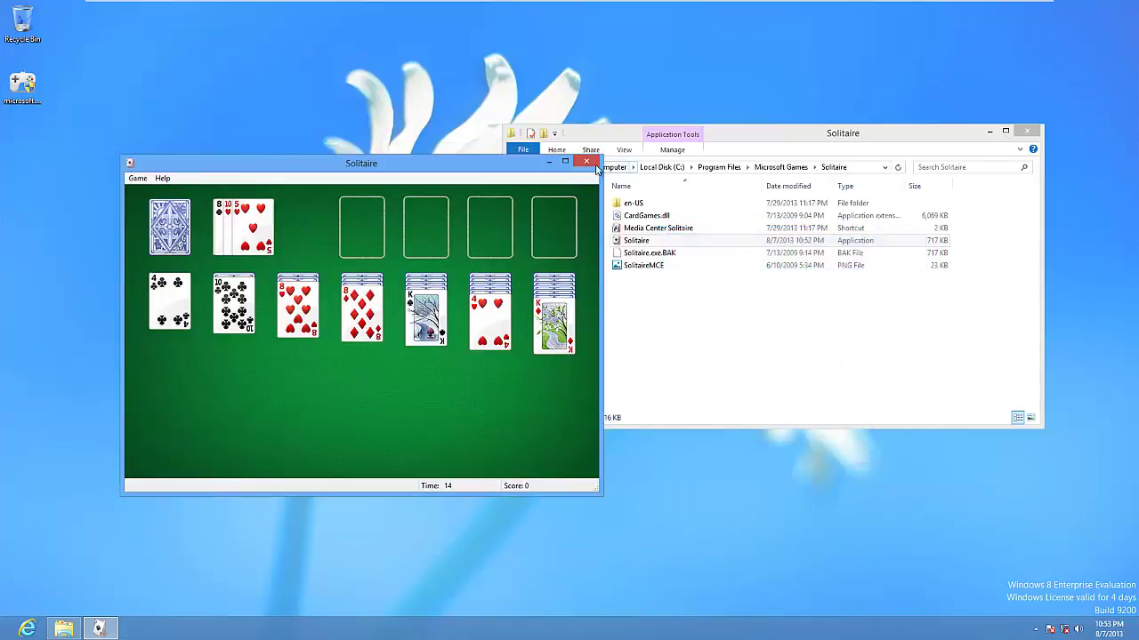
# Step: Quit Solitaire, choosing Don't save for the game in progress
pyautogui.hotkey('alt', 'F4')
pyautogui.click(625, 349)
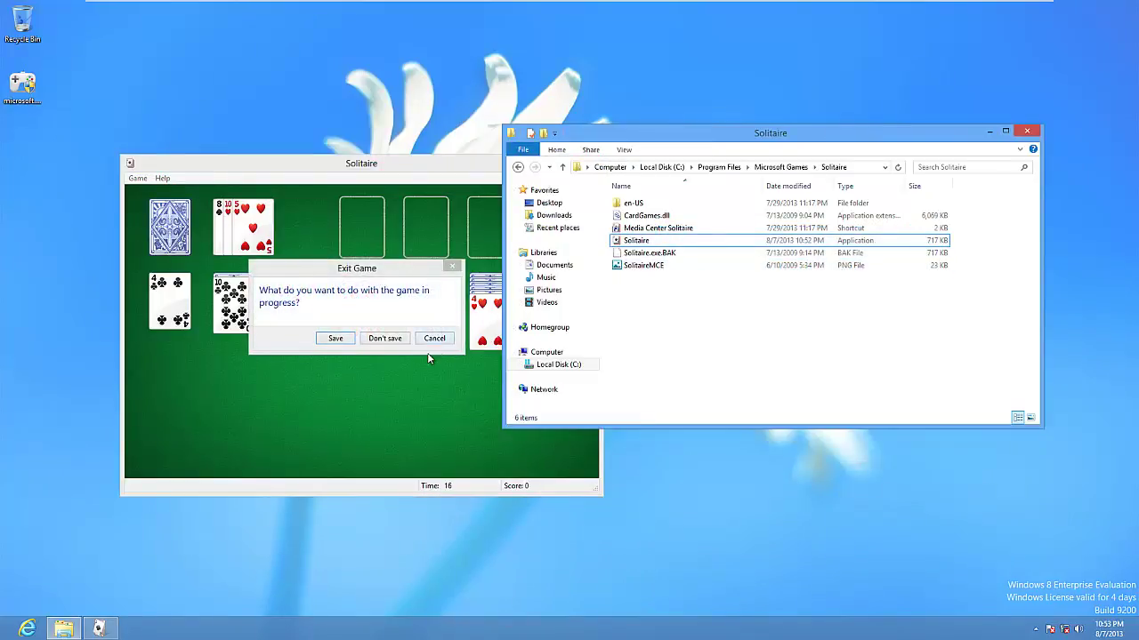
pyautogui.click(380, 342)
# Step: Pin Solitaire.exe to Start from its right-click menu
pyautogui.click(633, 242)
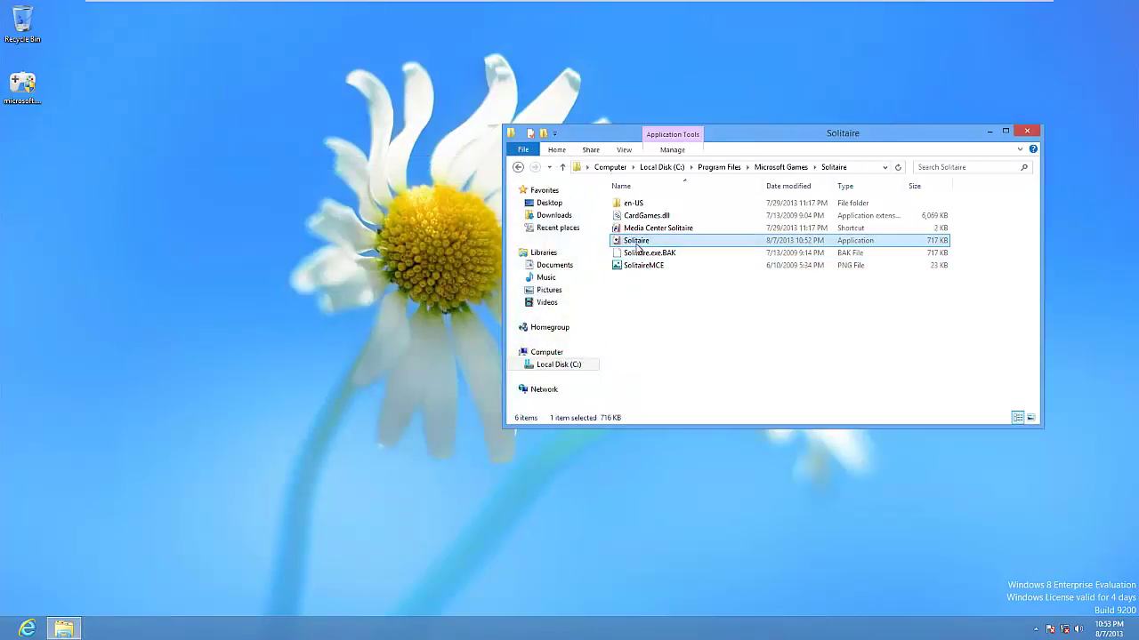
pyautogui.rightClick(637, 245)
pyautogui.press('Escape')
pyautogui.click(328, 230)
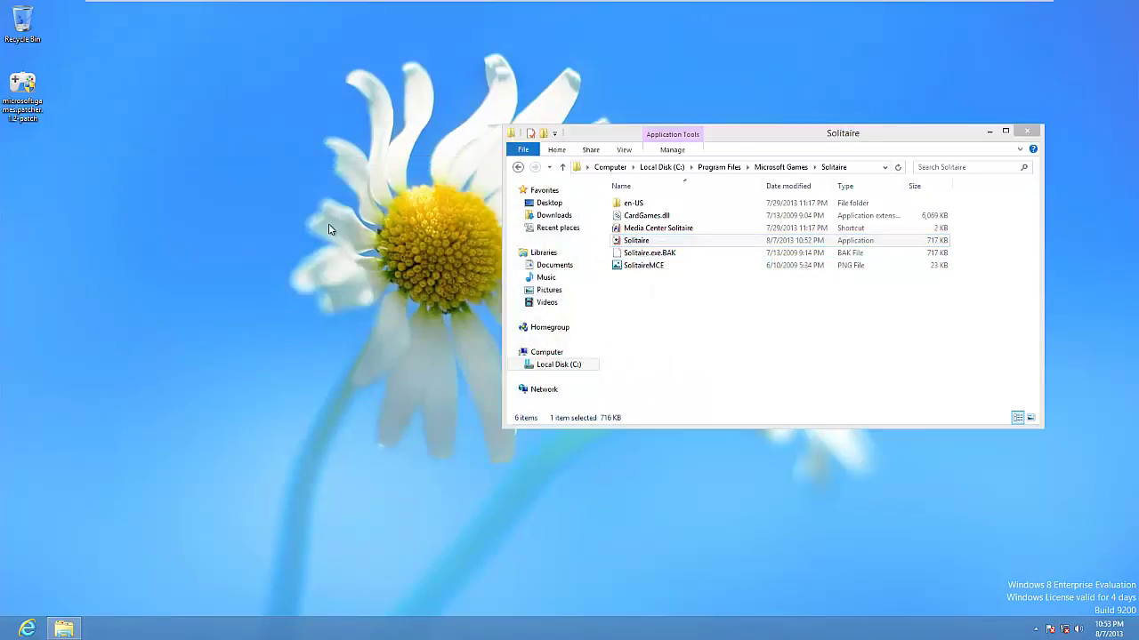
# Step: Place the Solitaire tile beside the Start screen groups, launch the game from it, then close it
pyautogui.press('super')
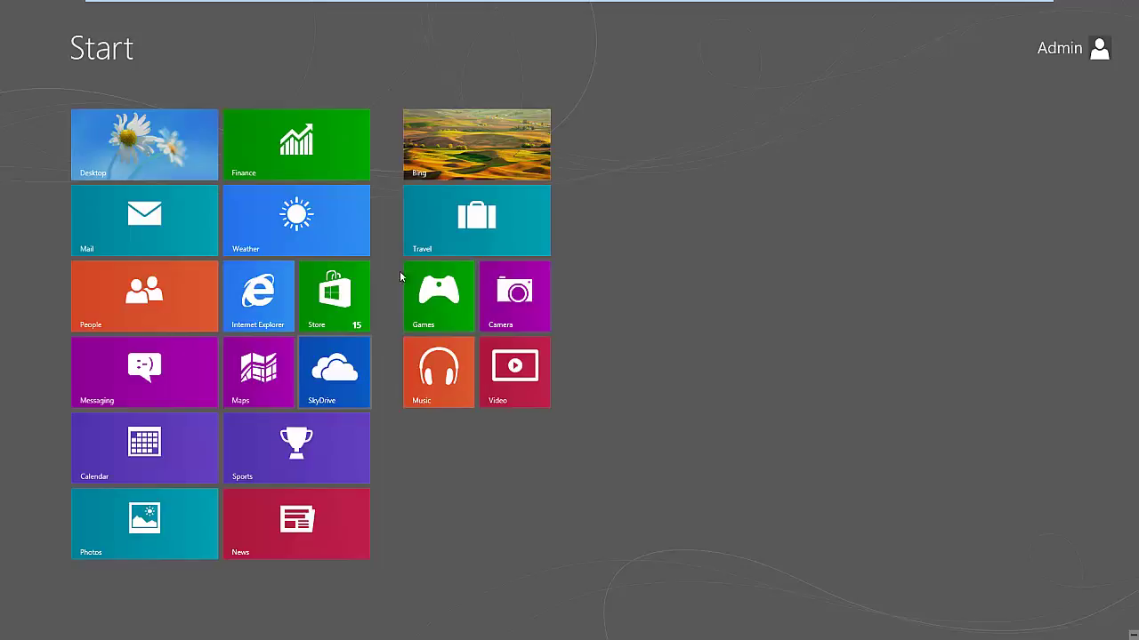
pyautogui.moveTo(625, 178); pyautogui.dragTo(640, 156)
pyautogui.click(626, 147)
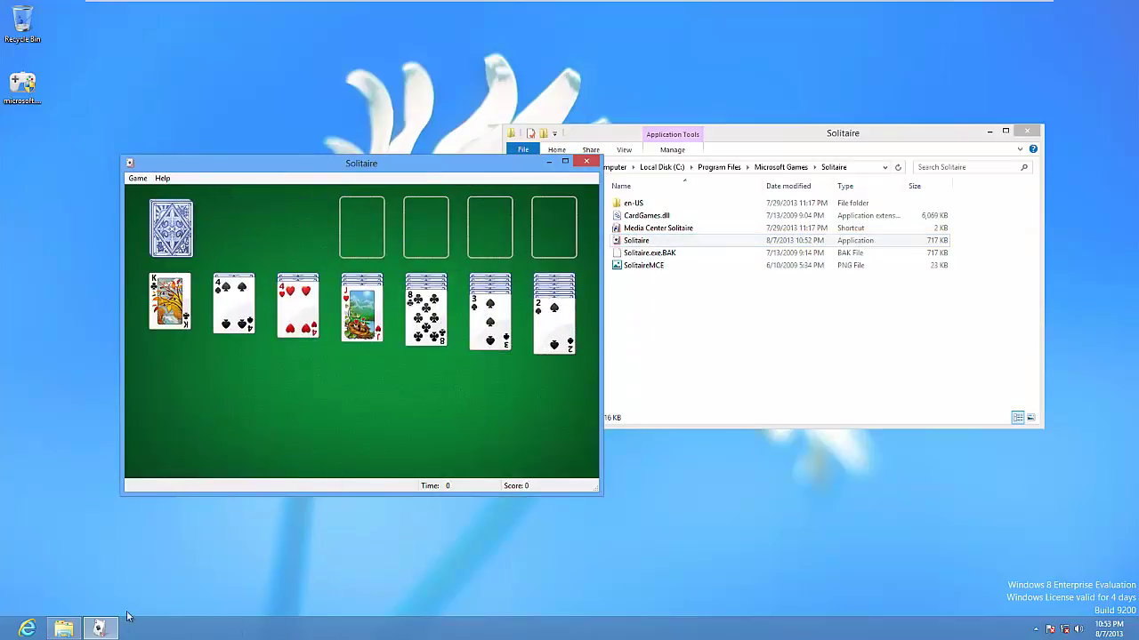
pyautogui.click(586, 161)
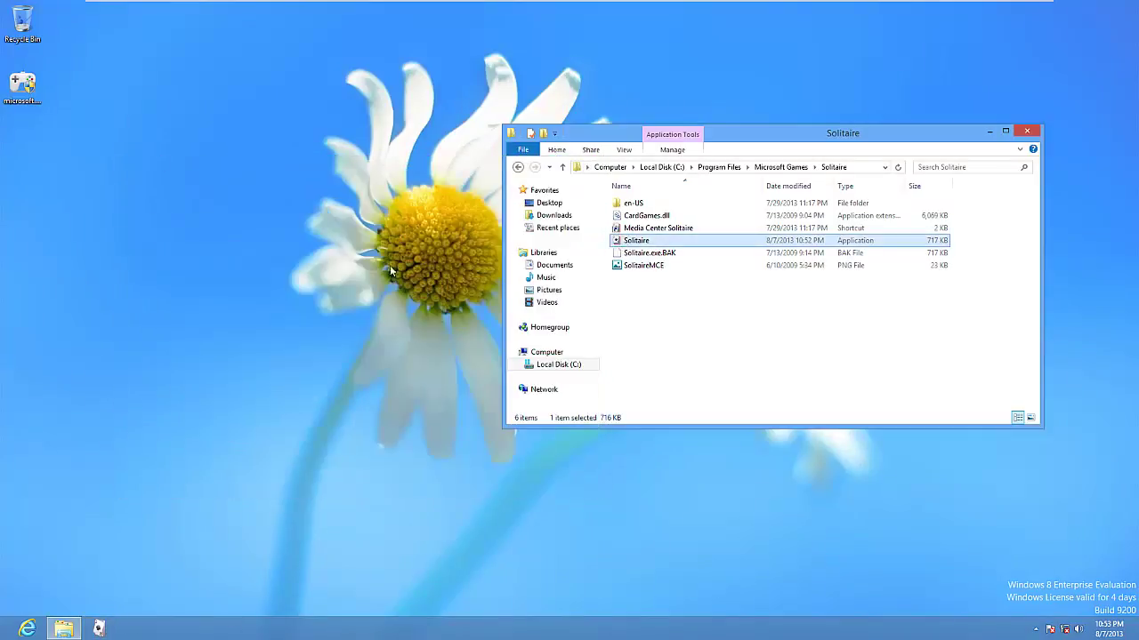
# Step: Go back to Microsoft Games, showing Chess through SpiderSolitaire, and move the window up and right
pyautogui.click(518, 168)
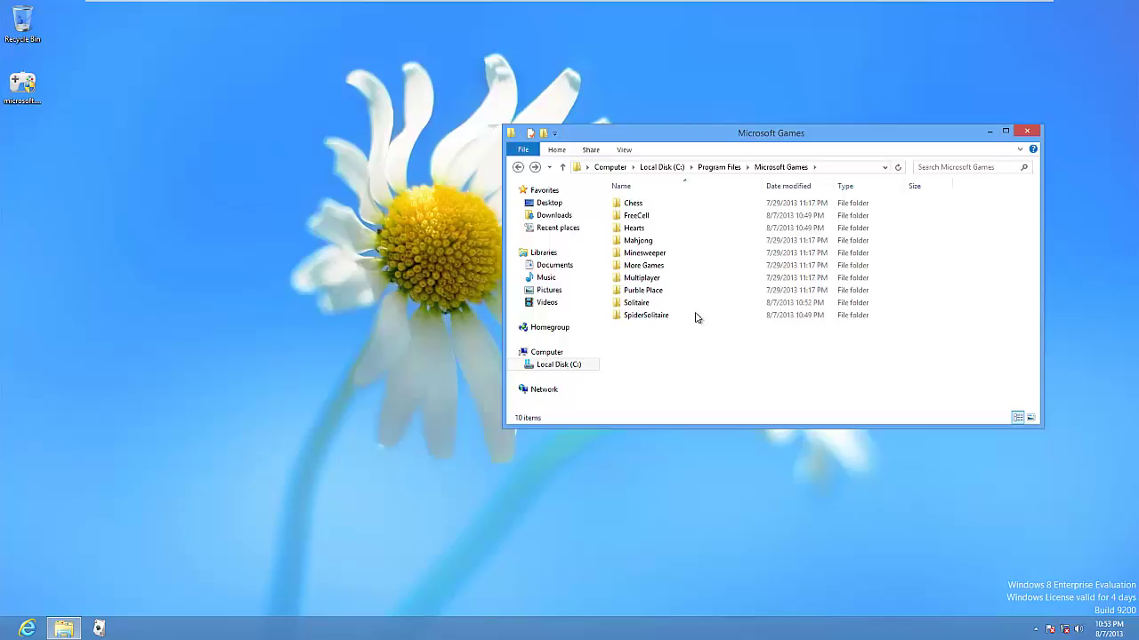
pyautogui.moveTo(647, 137); pyautogui.dragTo(694, 52)
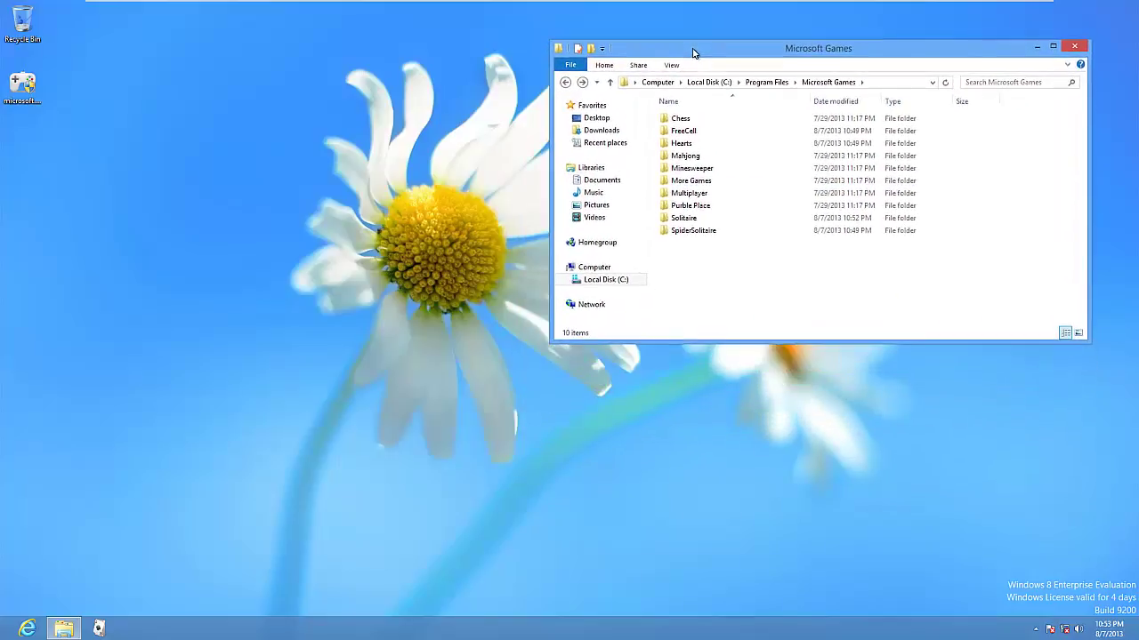